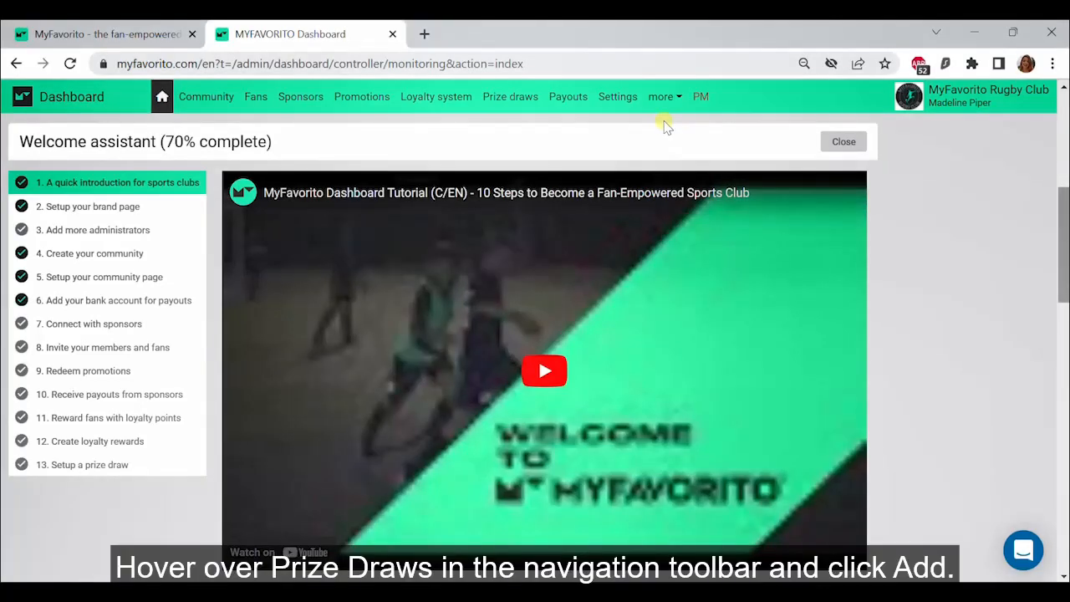
Step: Start adding a new prize for a prize draw and choose Coupon as the prize type
mouse_move(510, 99)
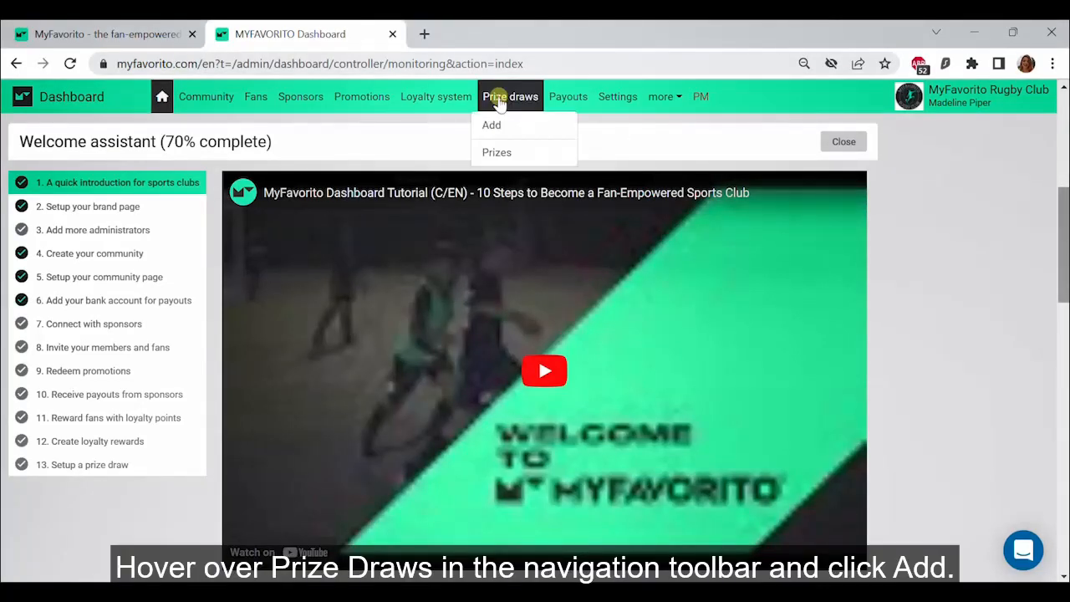
left_click(528, 125)
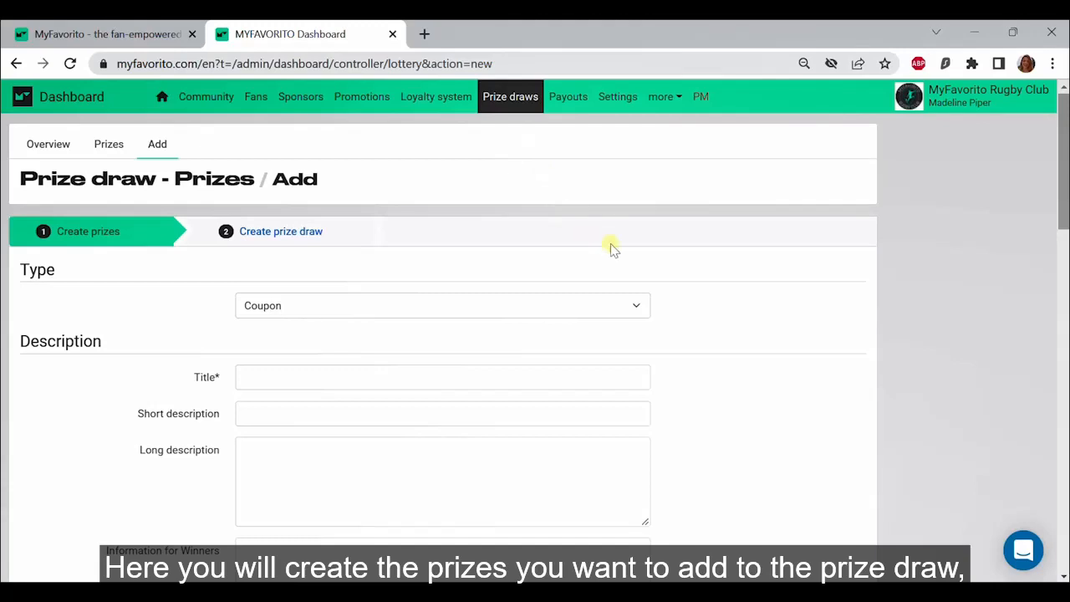
scroll(650, 270, "down", 1)
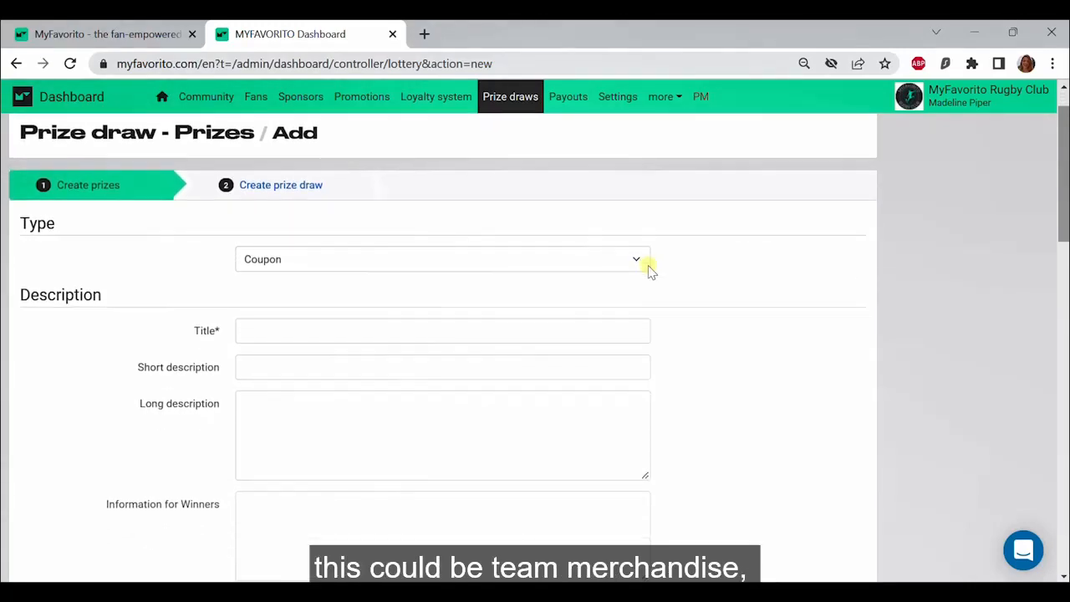
scroll(651, 270, "down", 1)
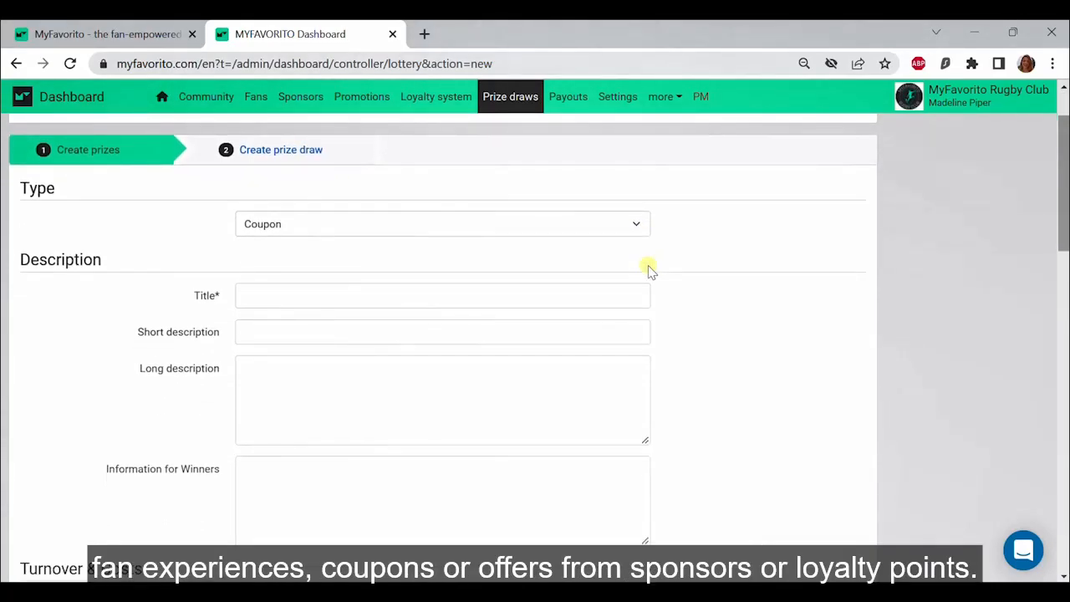
left_click(637, 238)
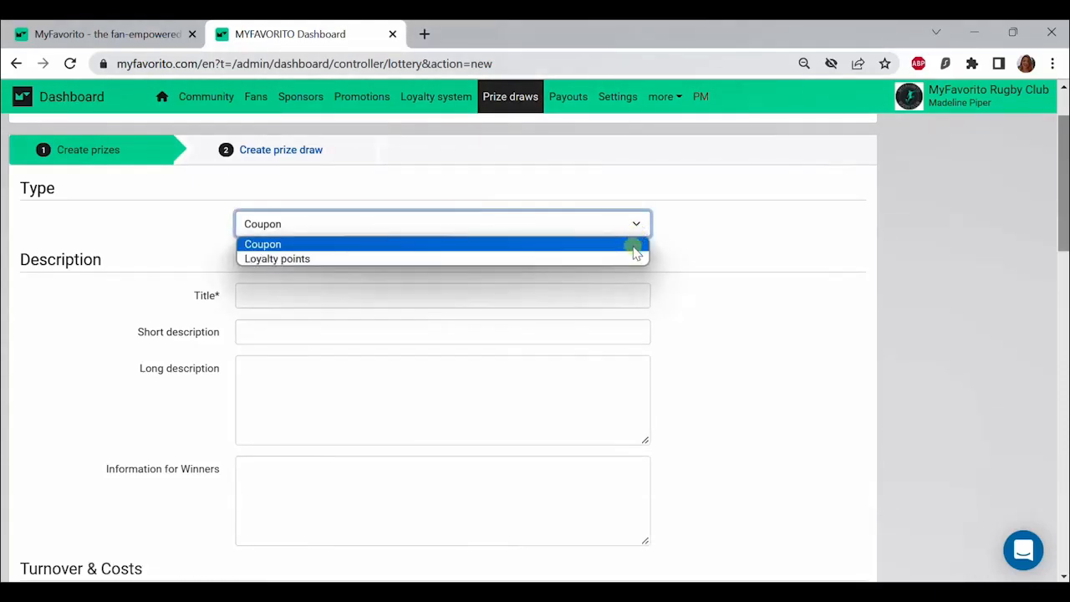
left_click(634, 250)
Step: Title the prize "Instant Prize! $5 coupon for MyFavorito Bäckerai" and give it the short description "Enjoy $5 off your next purchase!"
left_click(566, 296)
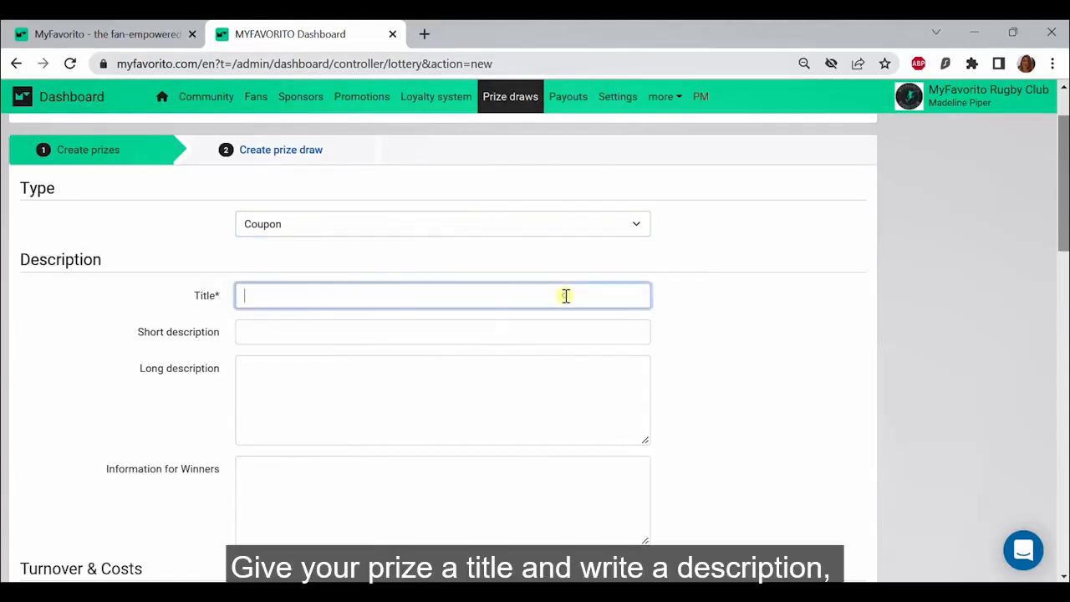
type("Instant Prize! $5 coupon for MyFavorito Bäckerai")
left_click(297, 327)
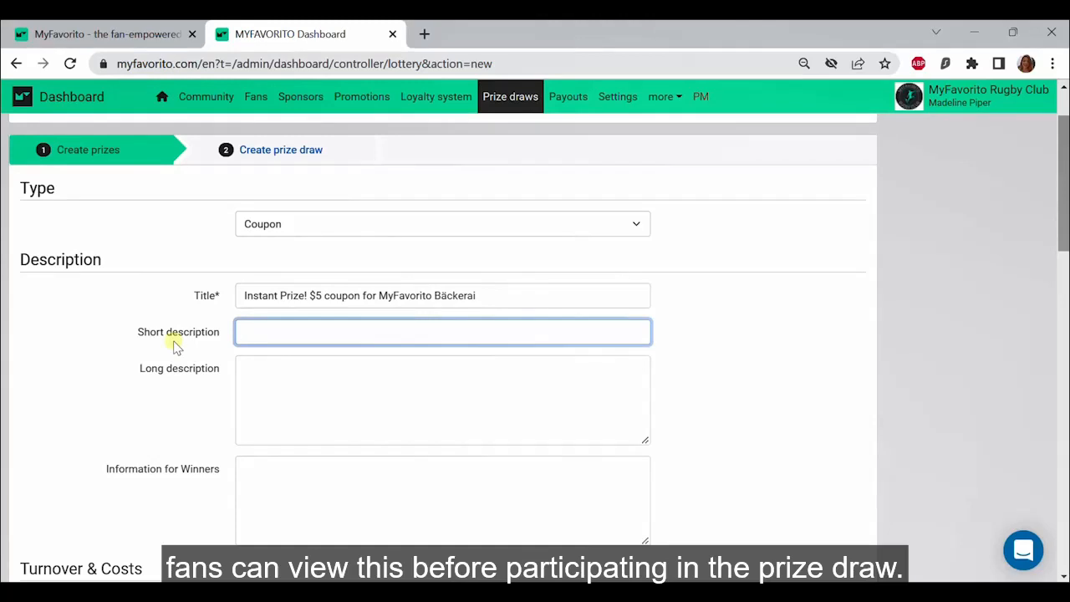
type("Enjoy $5 off your next purchase!")
Step: Enter the long description "Play the instant prize draw for your chance to win a $5 coupon from our sponsors MyFavorito Bäckerai."
left_click(298, 380)
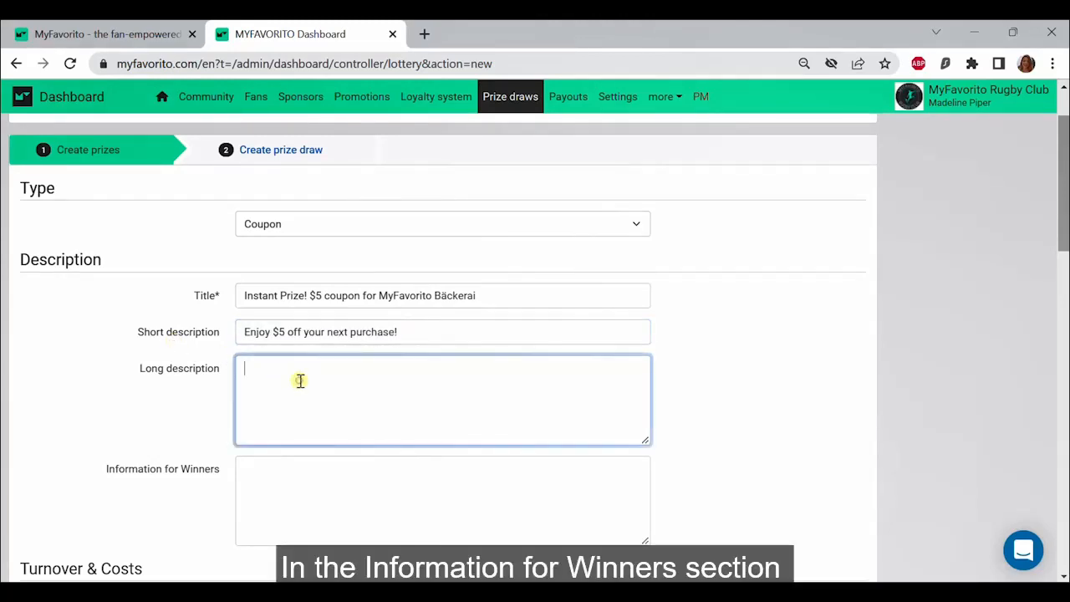
type("Play the instant prize draw for your chance to win a $5 coupon from our sponsors MyFavorito Bäckerai.")
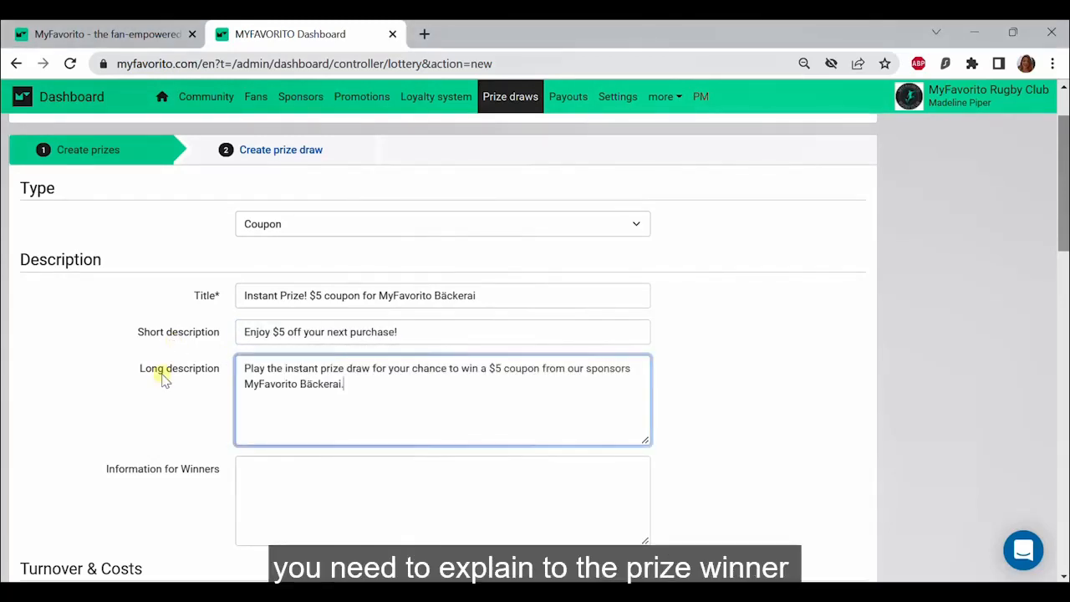
Step: Fill in the information for winners, telling them to redeem the coupon to receive an emailed personal discount code valid in all stores for 1 week
scroll(163, 376, "down", 1)
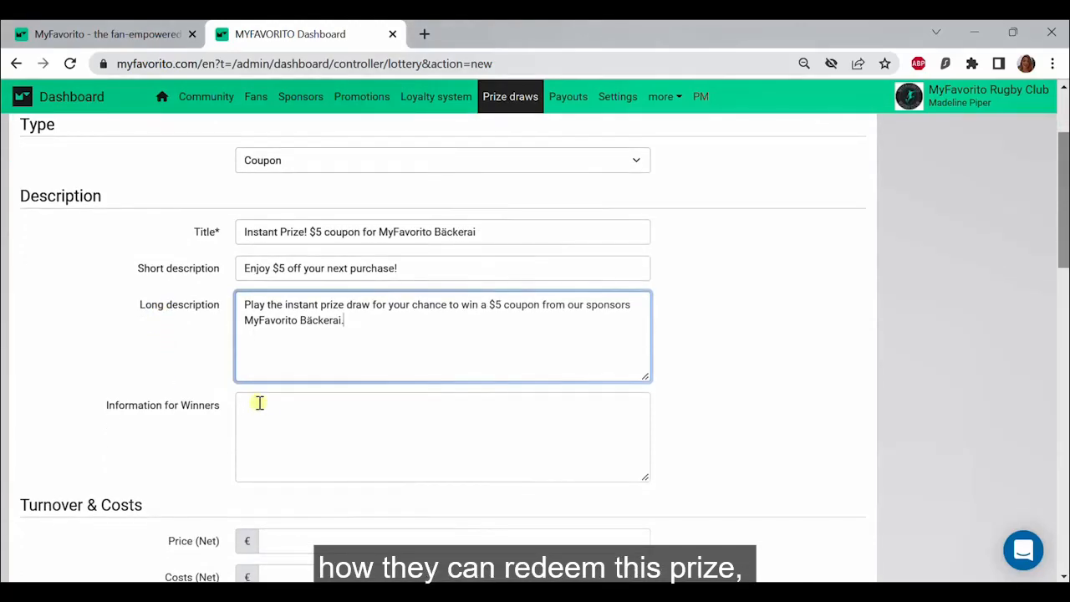
left_click(268, 407)
type("Congratulations you won a coupon from our sponsors MyFavorito Bäckerai! Click redeem and you will receive an email with a personal discount code which is valid in all stores for 1 week.")
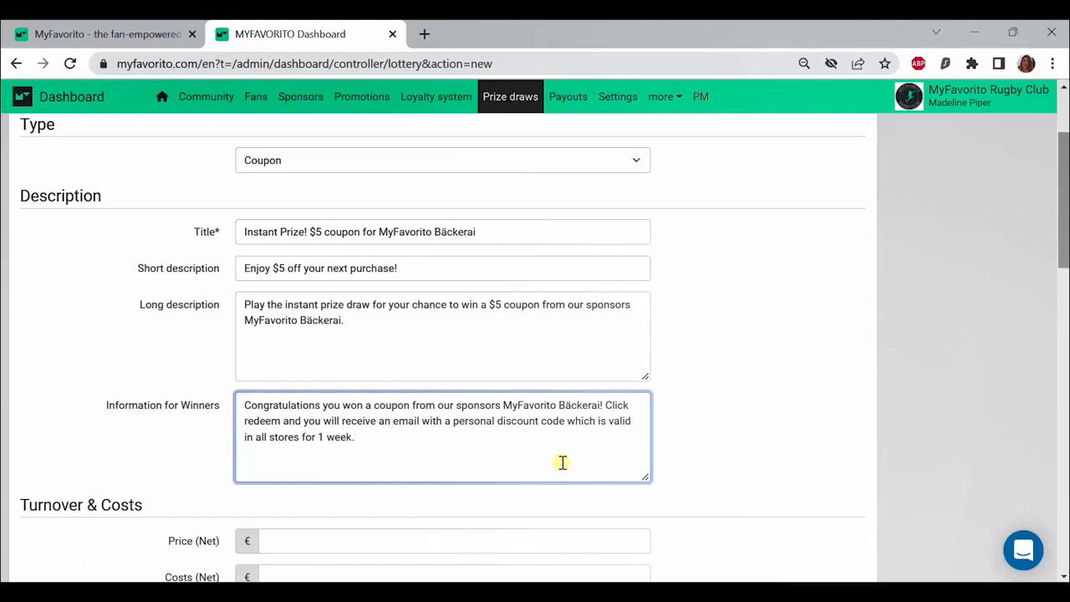
Step: Try a fixed expiration date for the end of the prize's validity, and return it to Expiration time
scroll(563, 462, "down", 2)
scroll(563, 462, "down", 1)
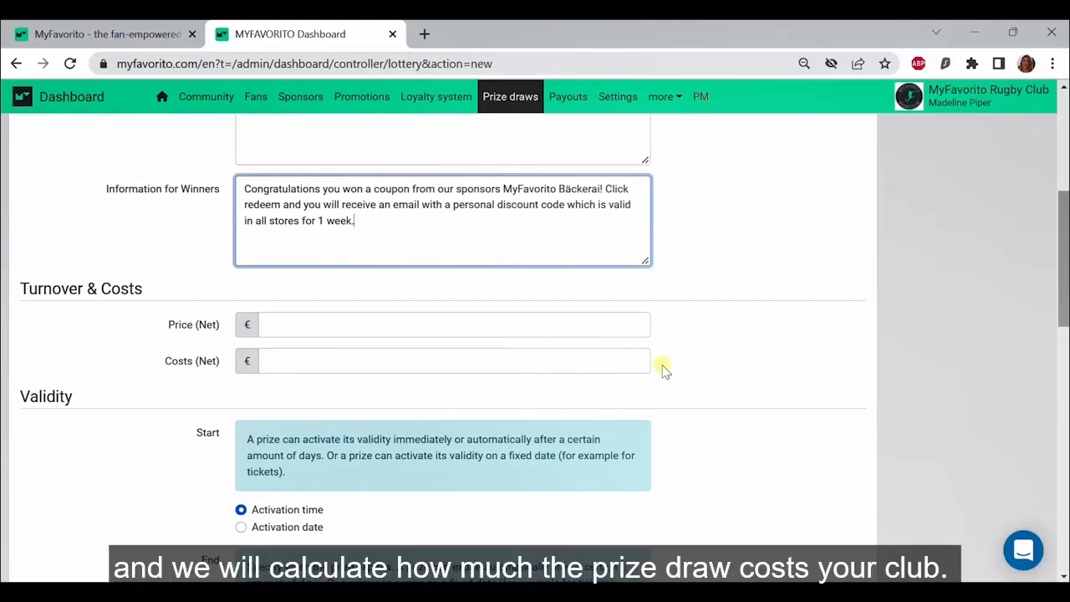
scroll(663, 370, "down", 3)
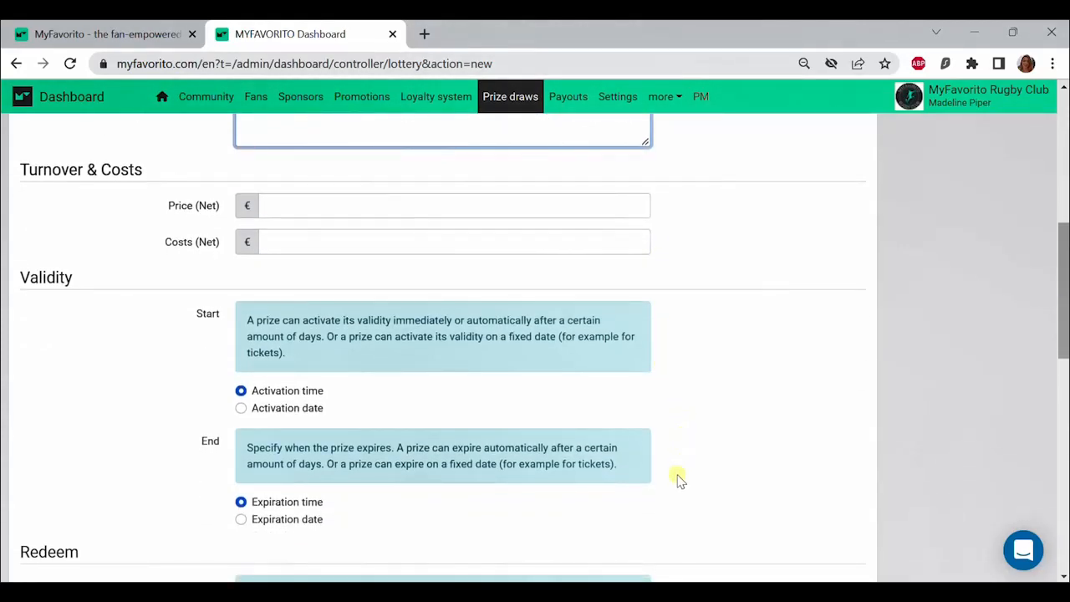
scroll(675, 489, "down", 1)
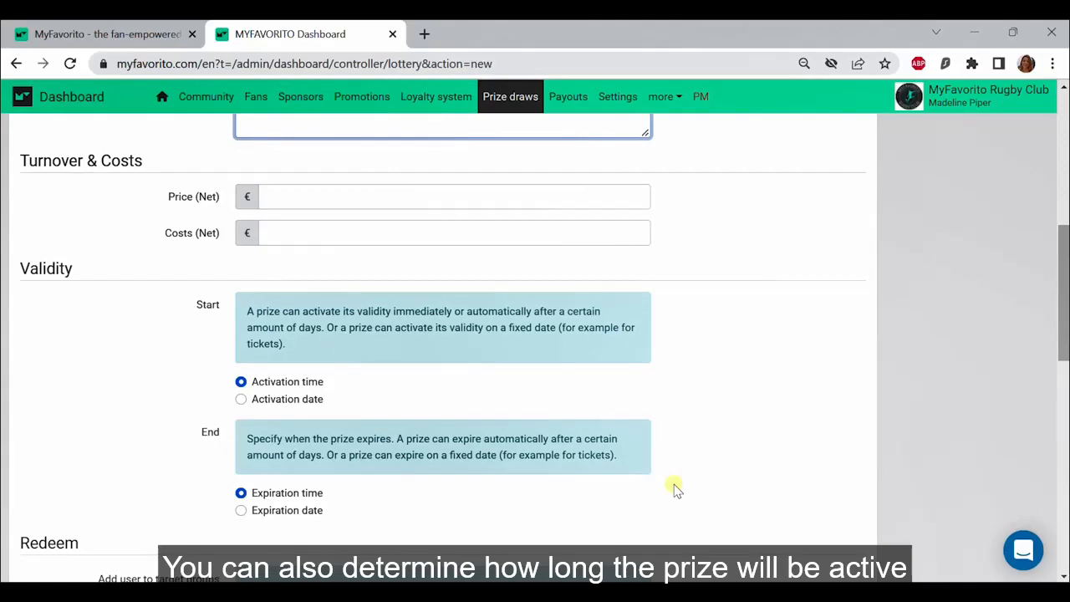
left_click(303, 511)
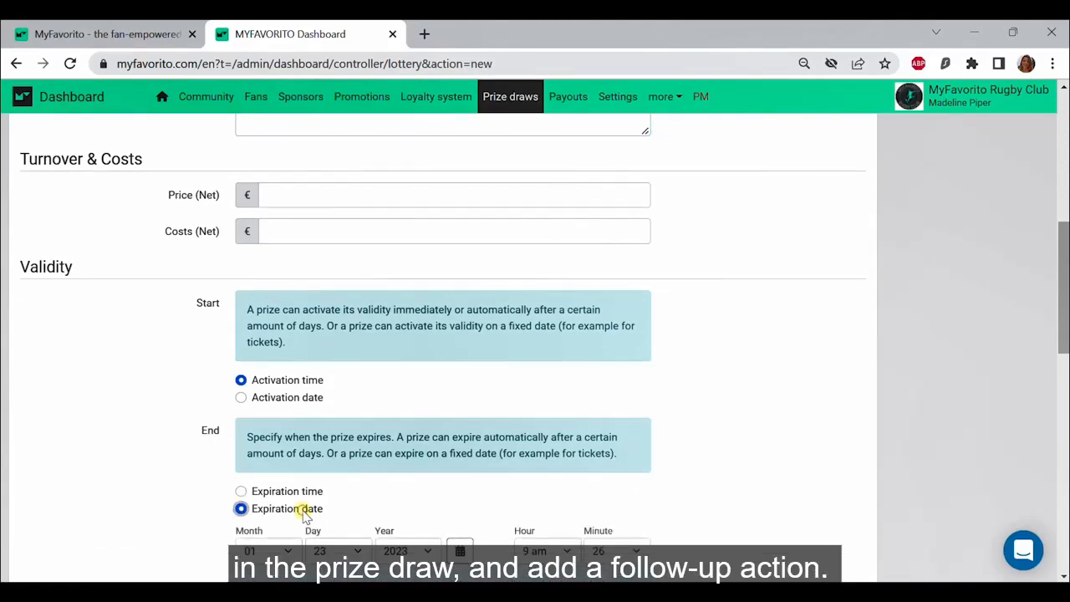
scroll(303, 511, "down", 2)
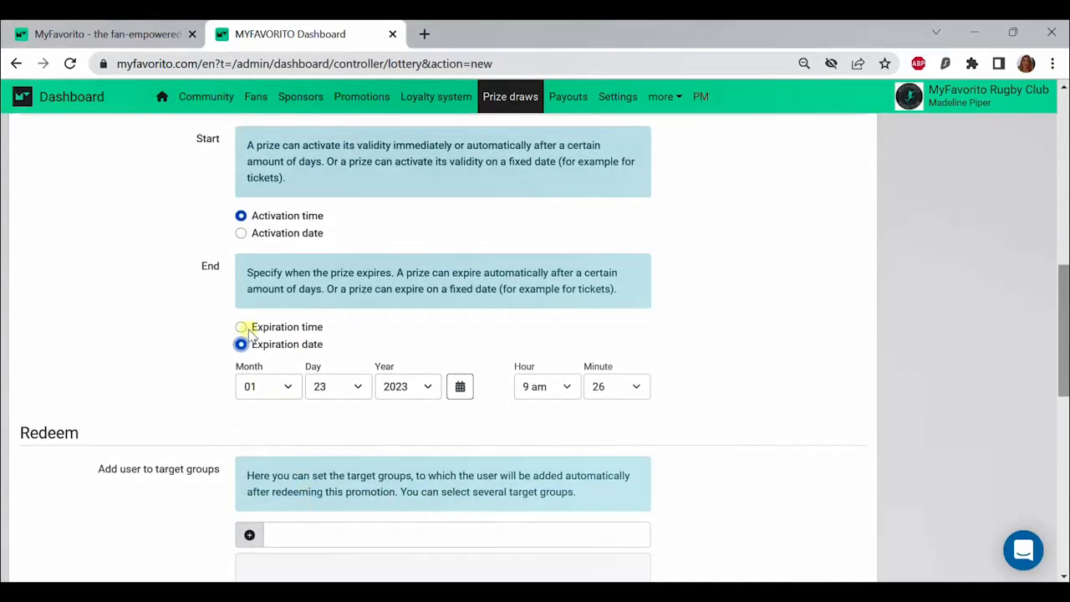
left_click(244, 328)
Step: Set the follow-up action to Send notification to user, with Smartphone Notification off and Email Notification on
scroll(290, 384, "down", 1)
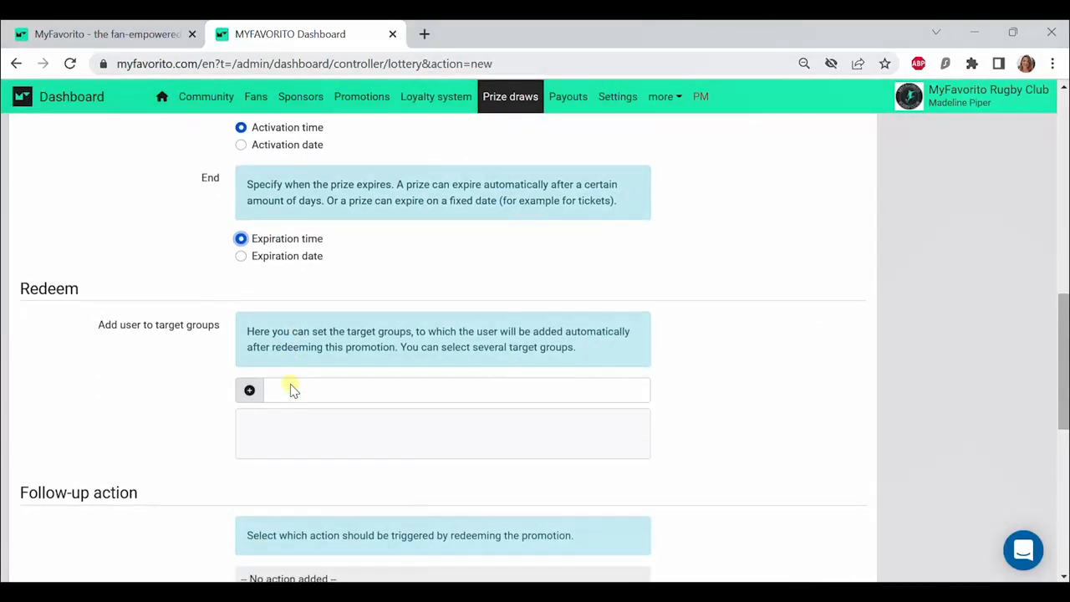
scroll(291, 387, "down", 3)
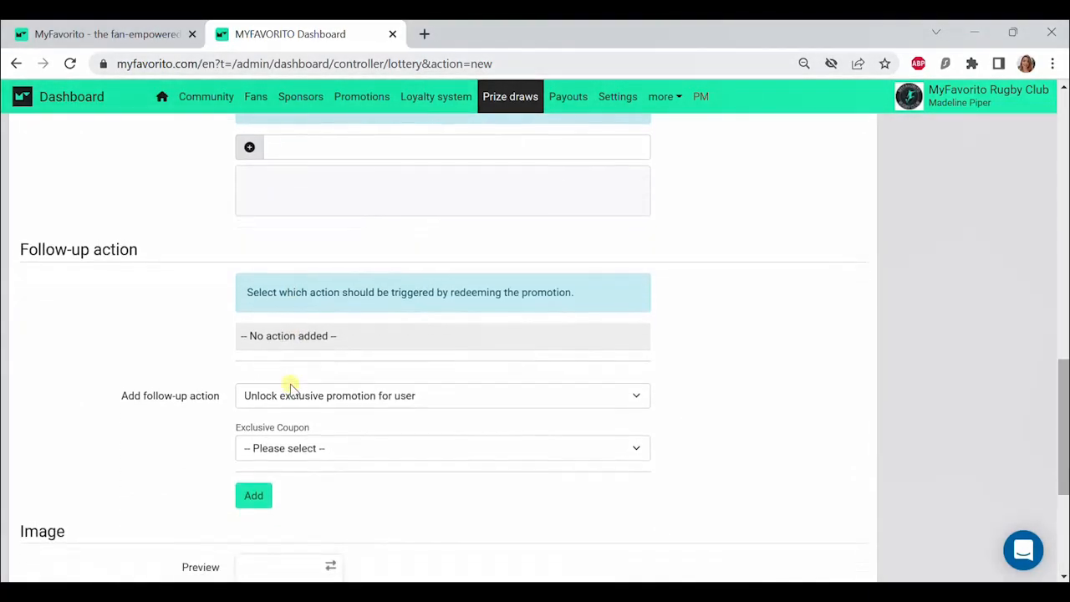
scroll(291, 387, "down", 1)
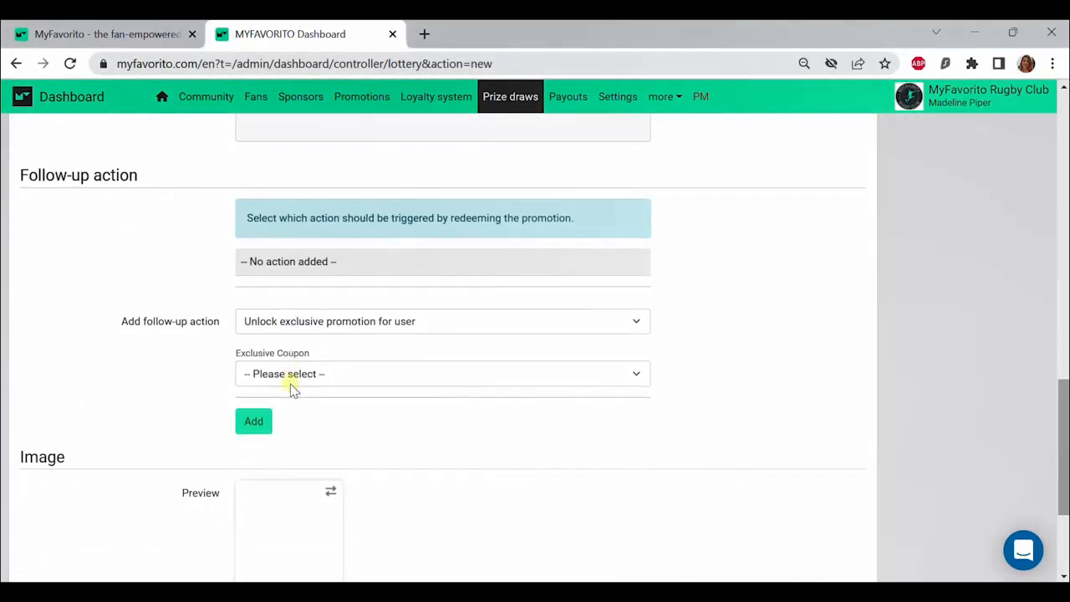
scroll(290, 384, "down", 1)
scroll(291, 383, "down", 1)
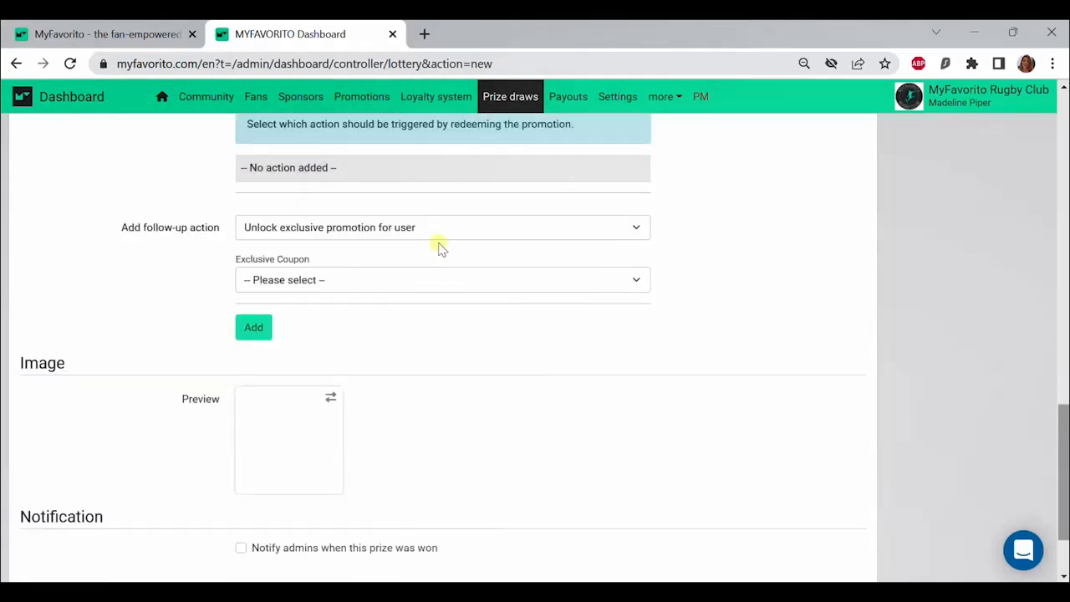
left_click(438, 227)
left_click(438, 245)
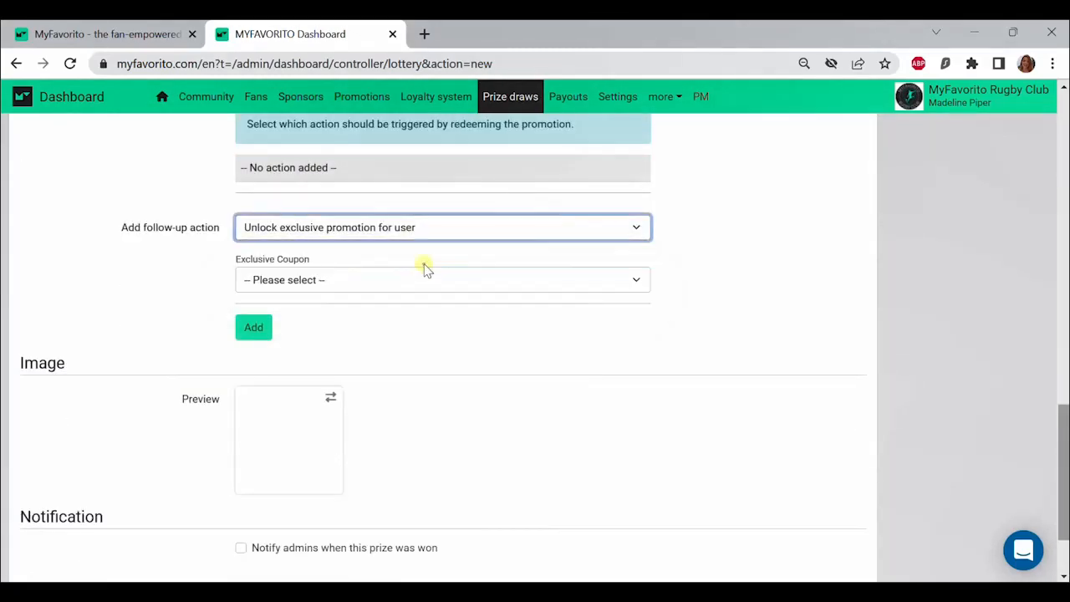
key("Down")
left_click(252, 261)
left_click(252, 303)
Step: Set the email subject to "Congratulations! You won a $5 coupon for MyFavorito Bäckerai" and content to "Here is your discount code: MyFavoritoRc", and add the action
left_click(282, 347)
type("COng")
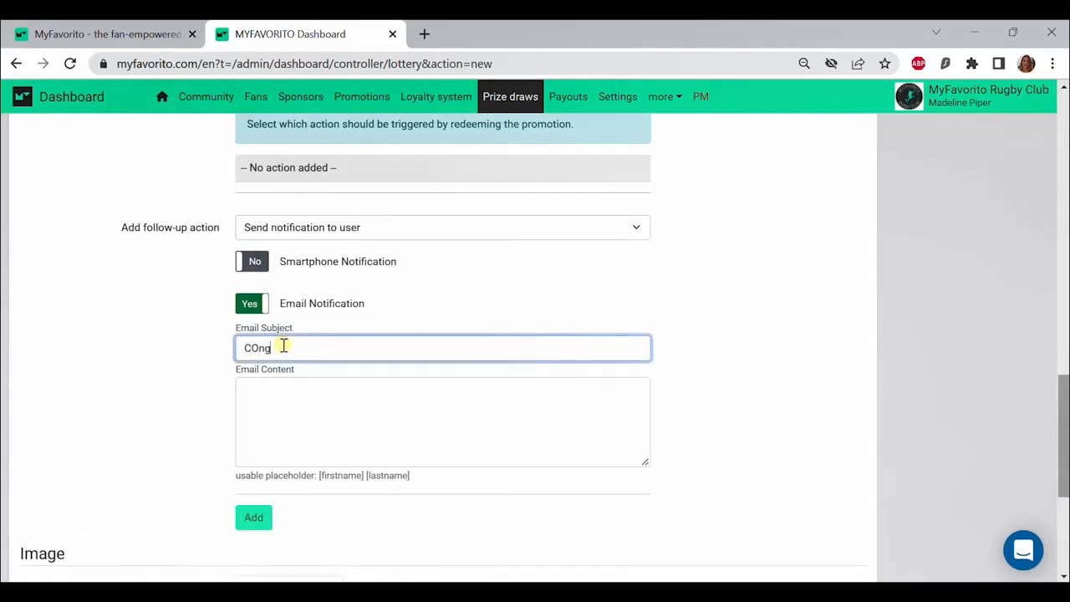
type("ratulations! You won a $5 coupon for MyFavorito Bäckerai")
left_click(475, 401)
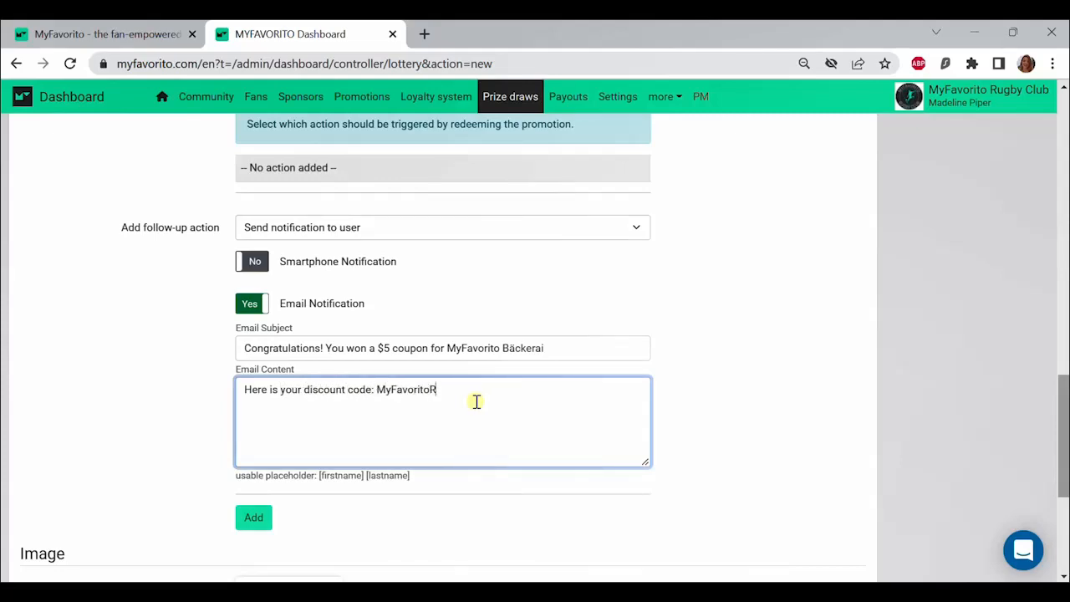
scroll(376, 422, "down", 1)
left_click(251, 447)
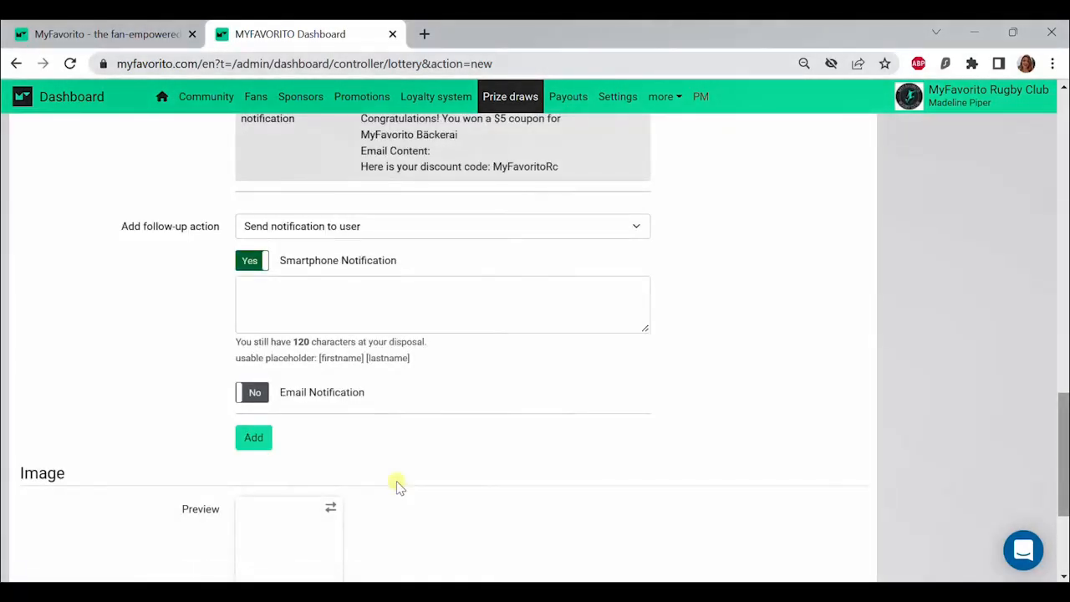
Step: Upload the coupon.jpg file from the MyFav_RC folder as the prize's preview image
scroll(397, 485, "down", 1)
left_click(310, 475)
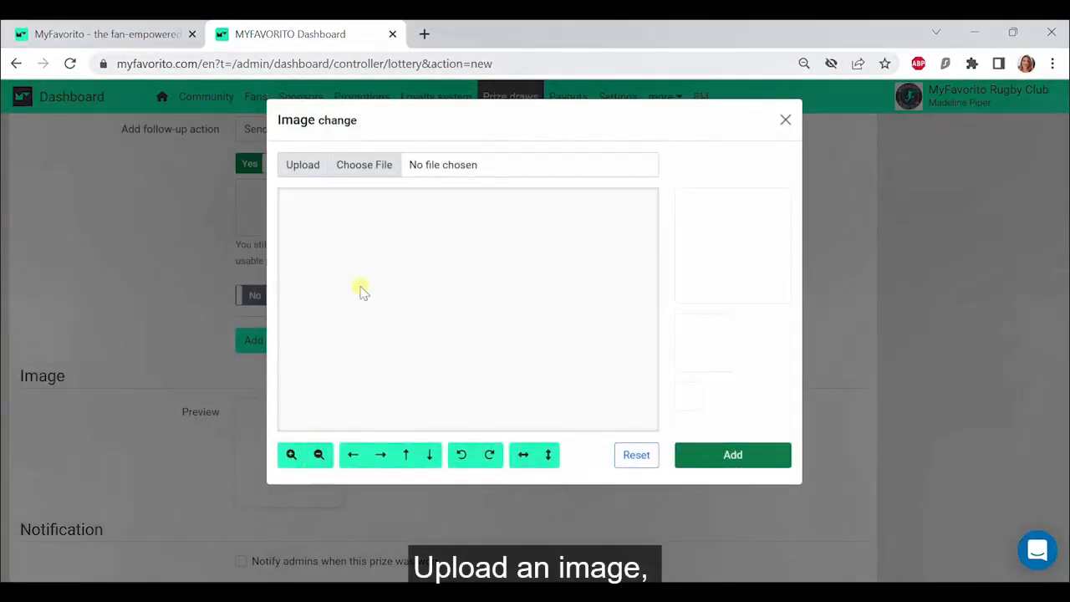
left_click(365, 182)
left_click(373, 163)
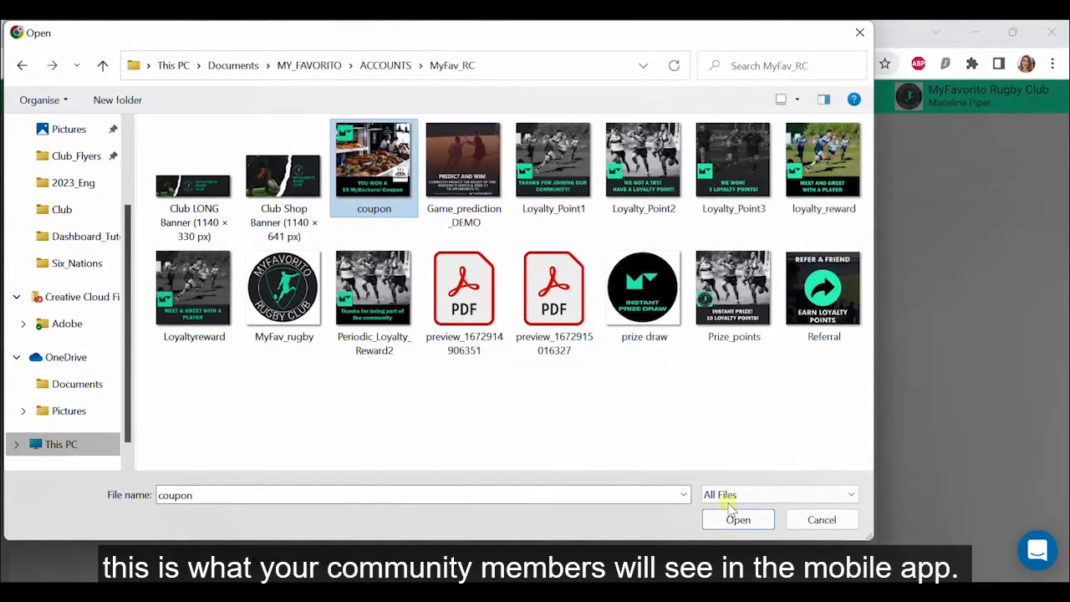
left_click(729, 520)
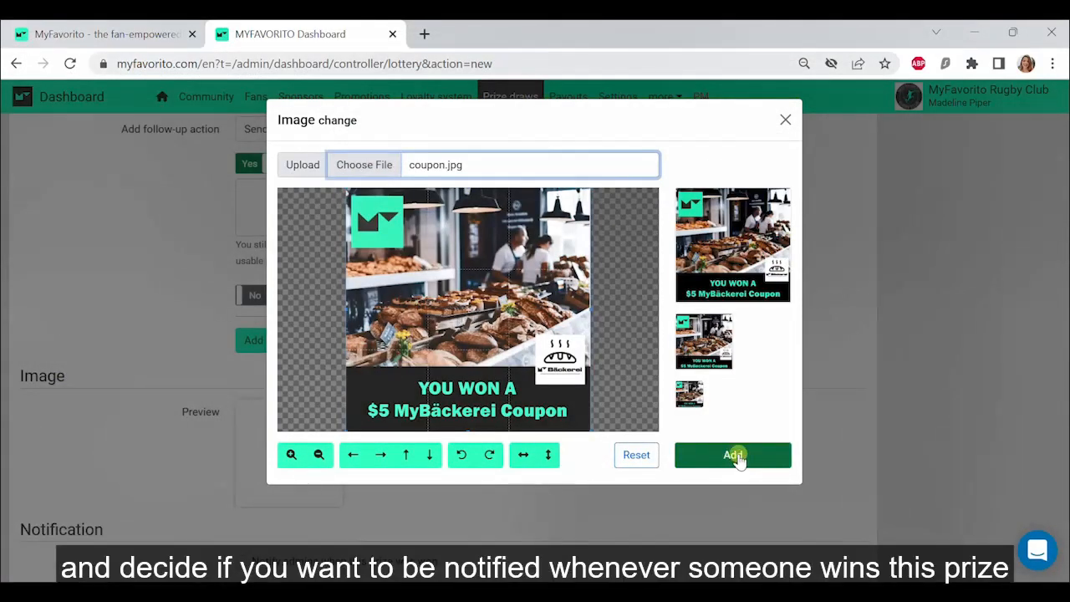
left_click(736, 455)
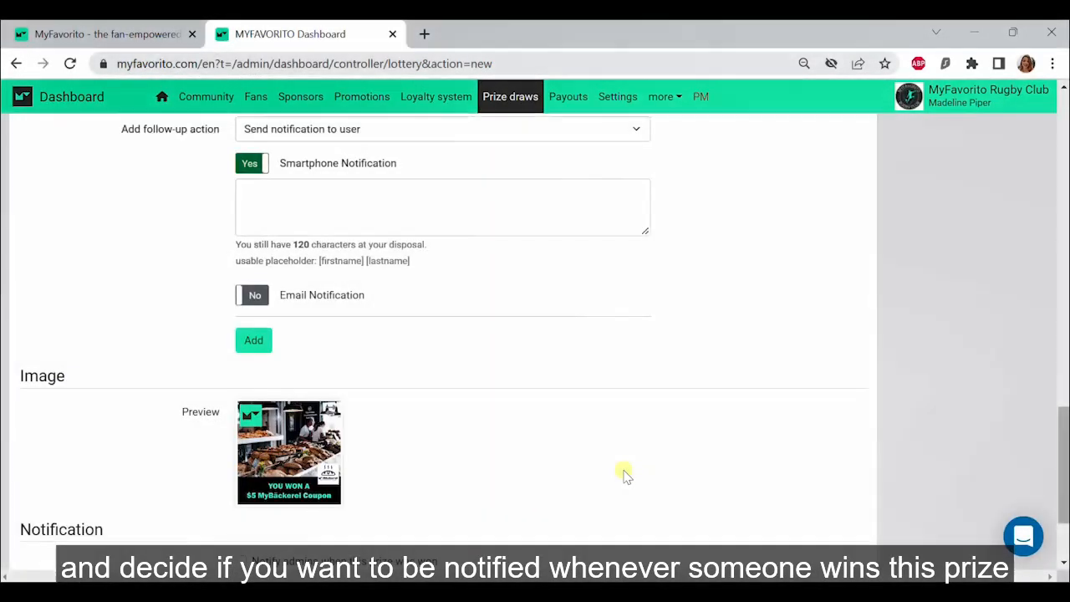
Step: Enable notifying admins when this prize is won, and save the coupon prize
scroll(470, 471, "down", 2)
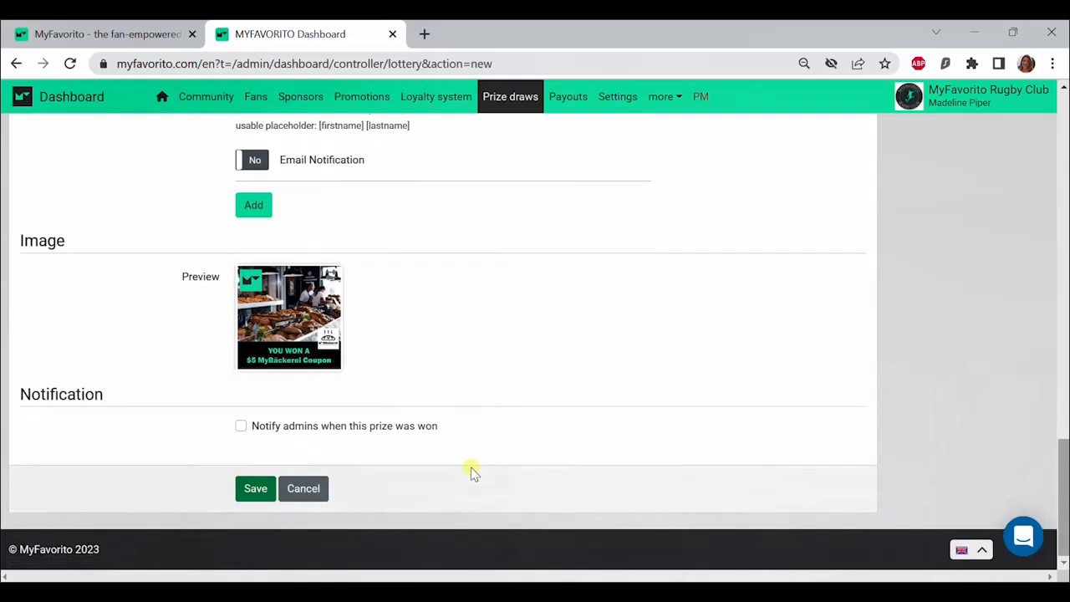
left_click(393, 426)
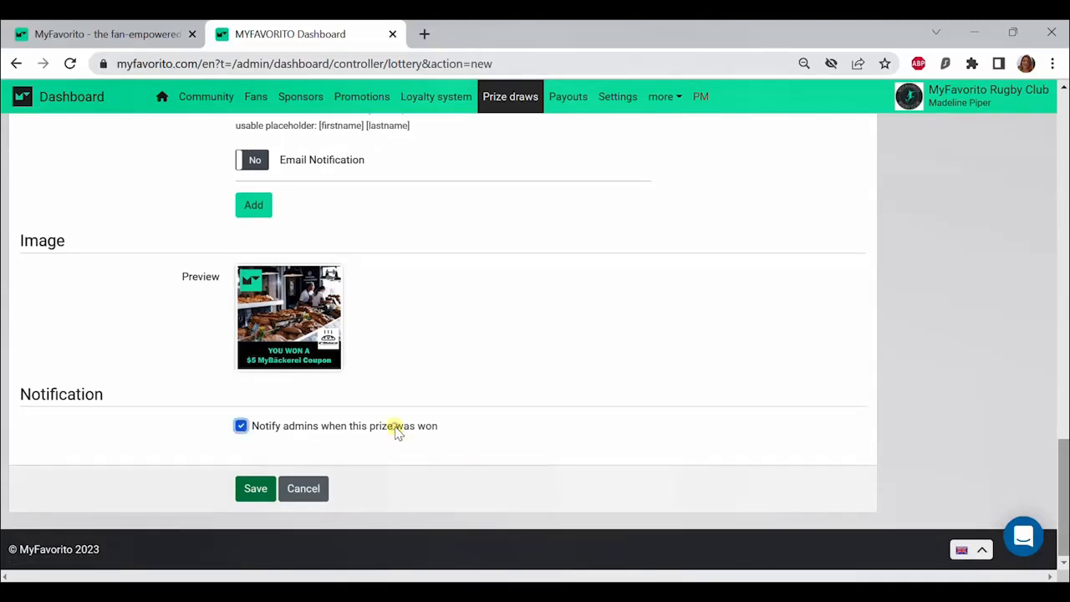
left_click(253, 491)
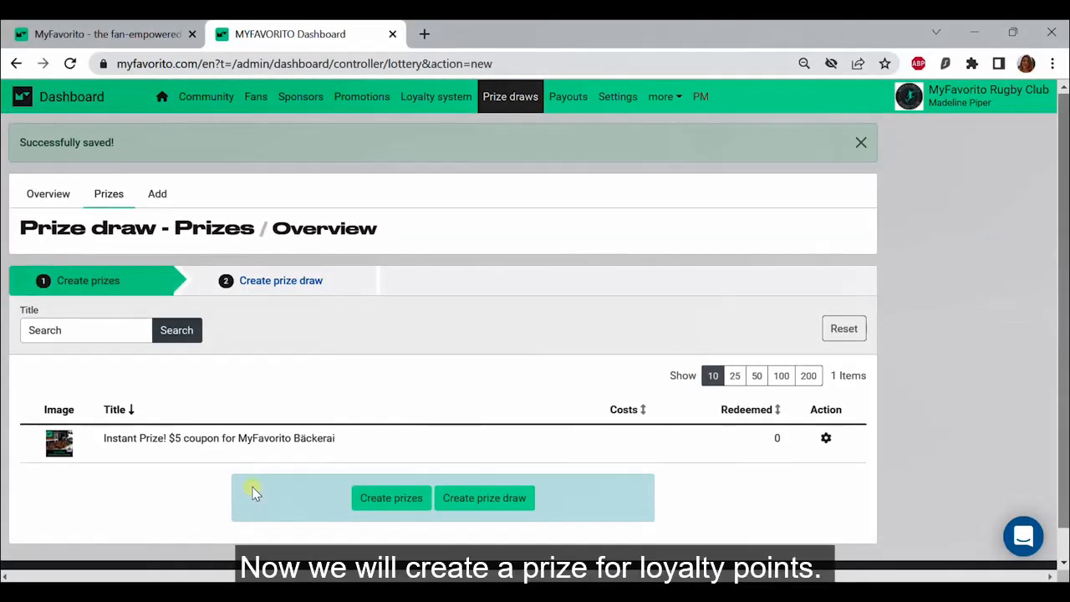
Step: Create another prize of type Loyalty points and title it "Instant Prize! 10 Loyalty Points!"
left_click(408, 501)
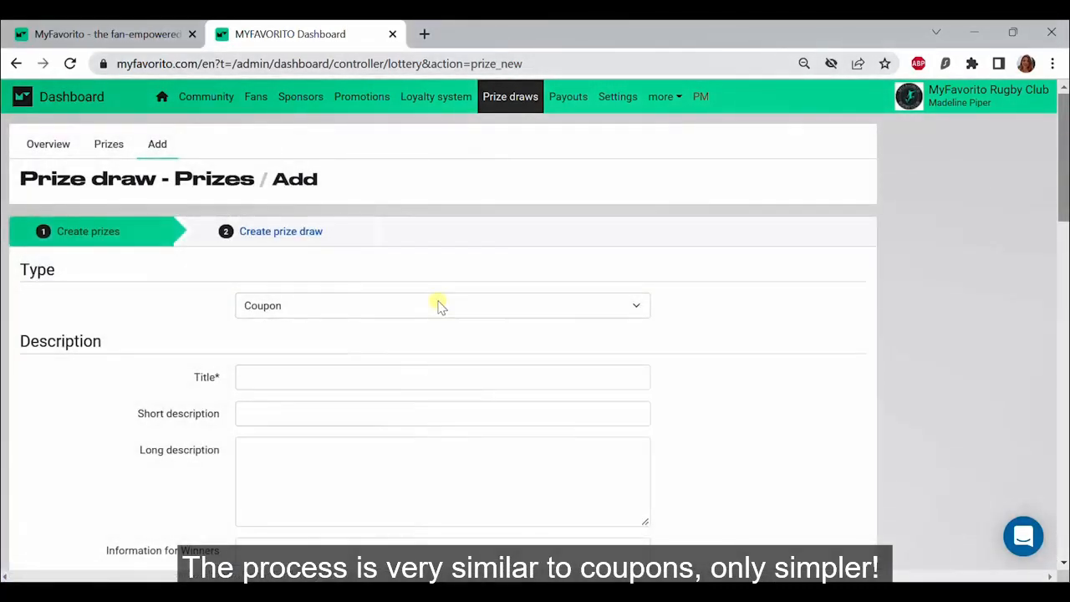
left_click(439, 305)
left_click(442, 341)
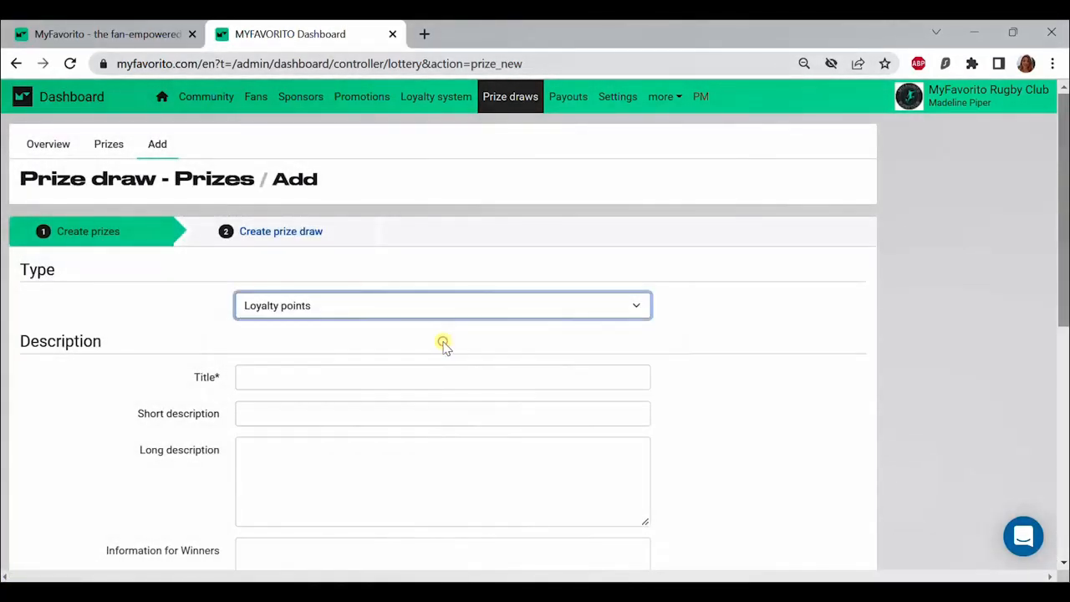
scroll(443, 341, "down", 1)
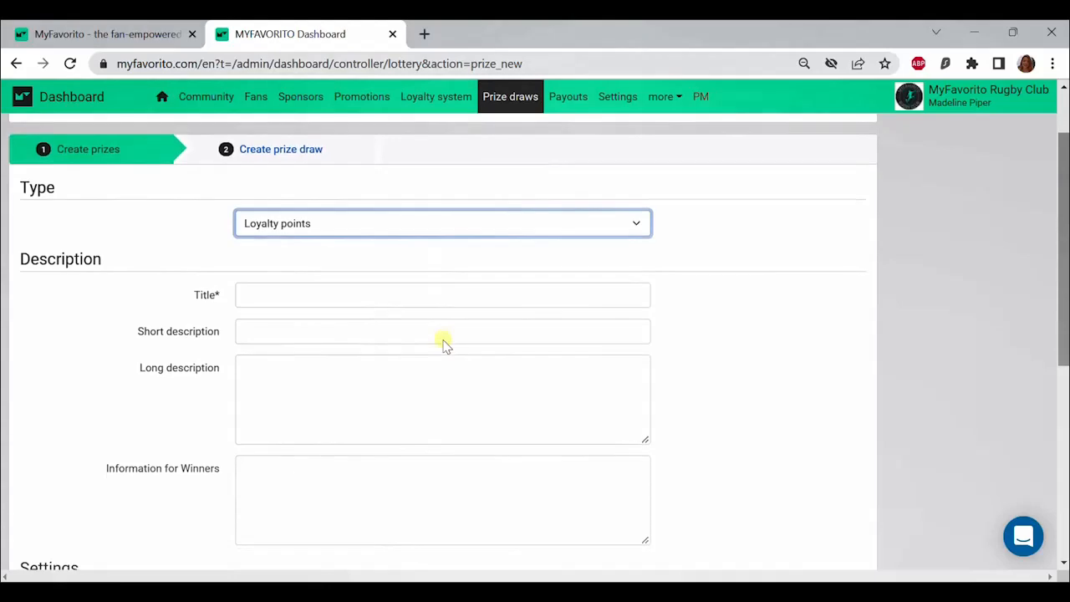
left_click(322, 281)
type("Instant Prize! 10 Loyalty Points!")
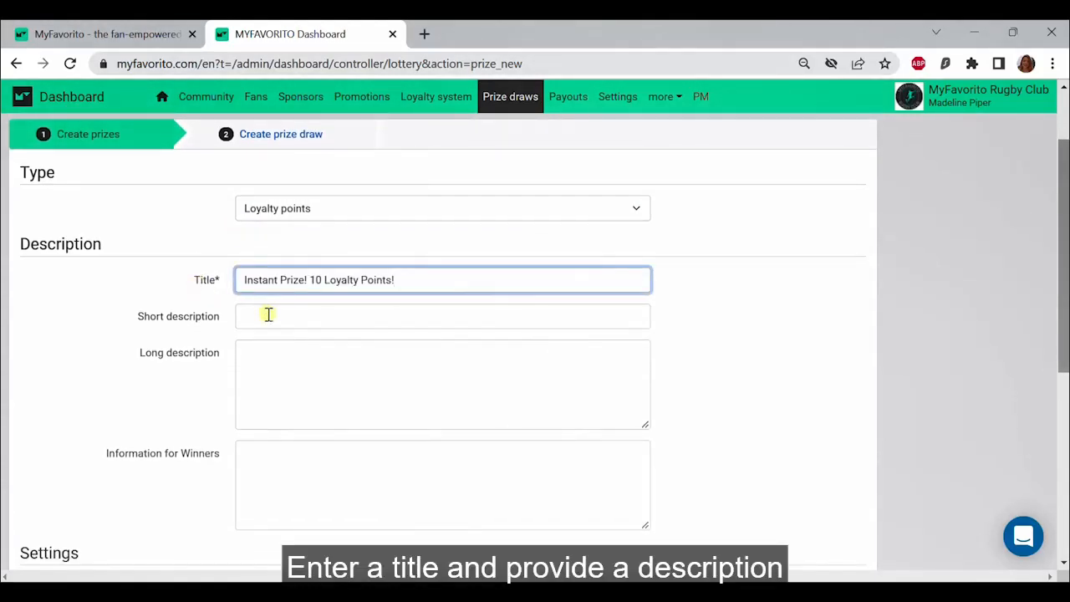
Step: Set the short description to "10 points could be yours!" and write a long description about winning and using 10 MyFavorito Rugby Club loyalty points
left_click(268, 315)
type("10 points could be yours!")
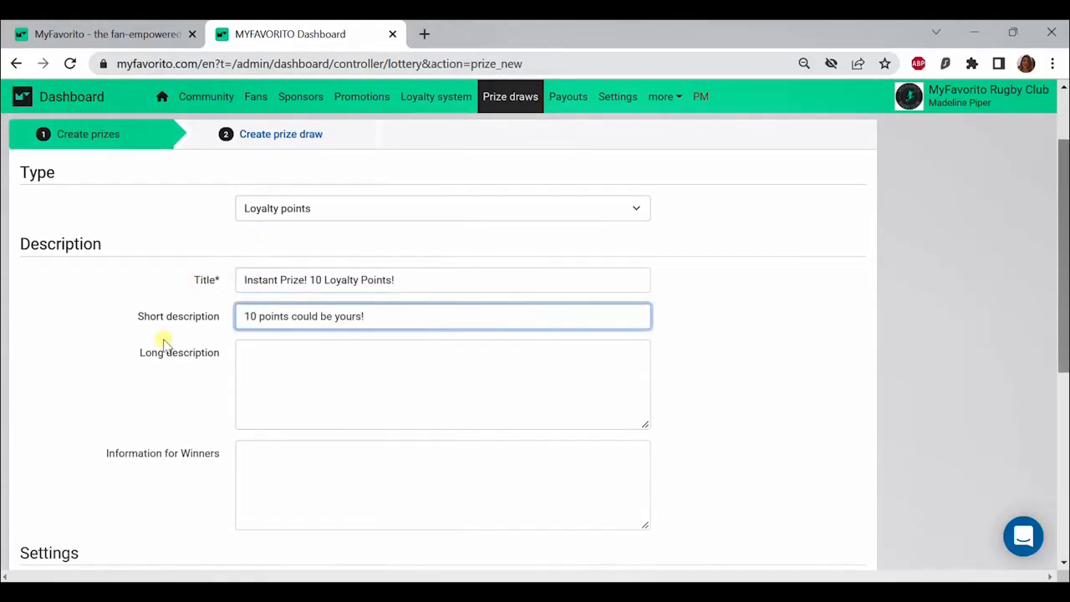
left_click(258, 362)
type("Play the instant prize draw for your chance to win 10 MyFavorito Rugby Club loyalty points. Use your points to keep playing the prize draw or use them to redeem one of our club loyalty rewards.")
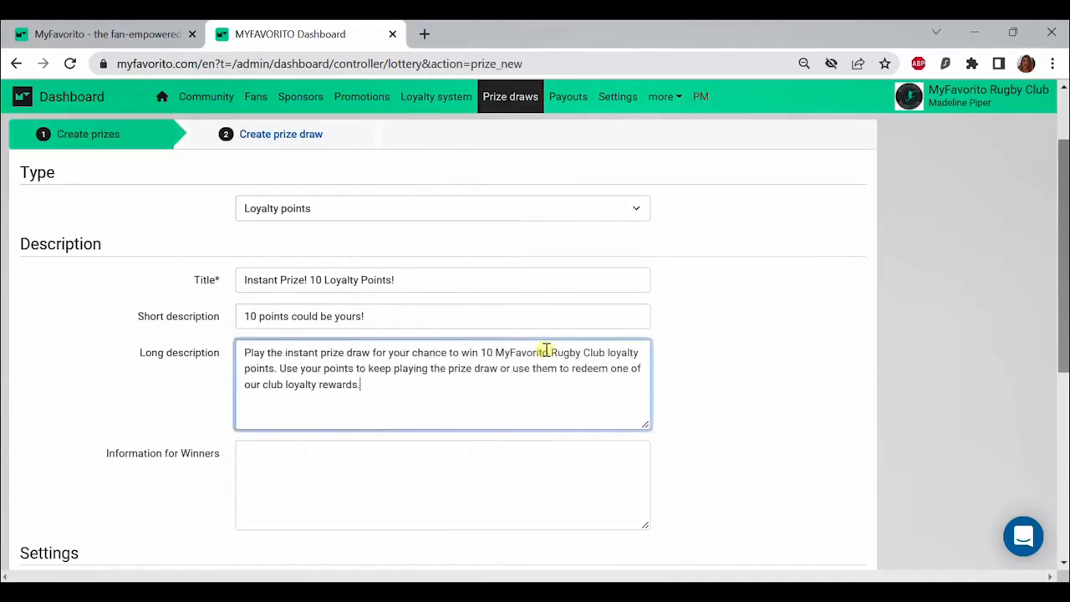
Step: Set the winner information to "Congratulations! Click redeem and the points will be instantly credited to your account." and the loyalty points to 10
left_click(411, 466)
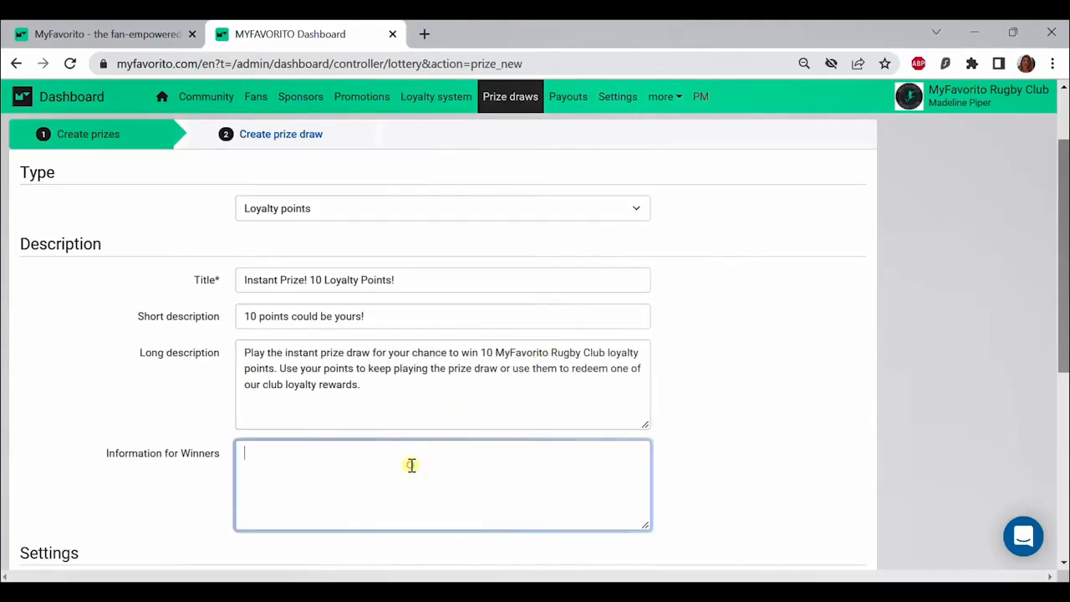
type("Congratulations! Click redeem and the points will be instantly credited to your account.")
scroll(790, 418, "down", 2)
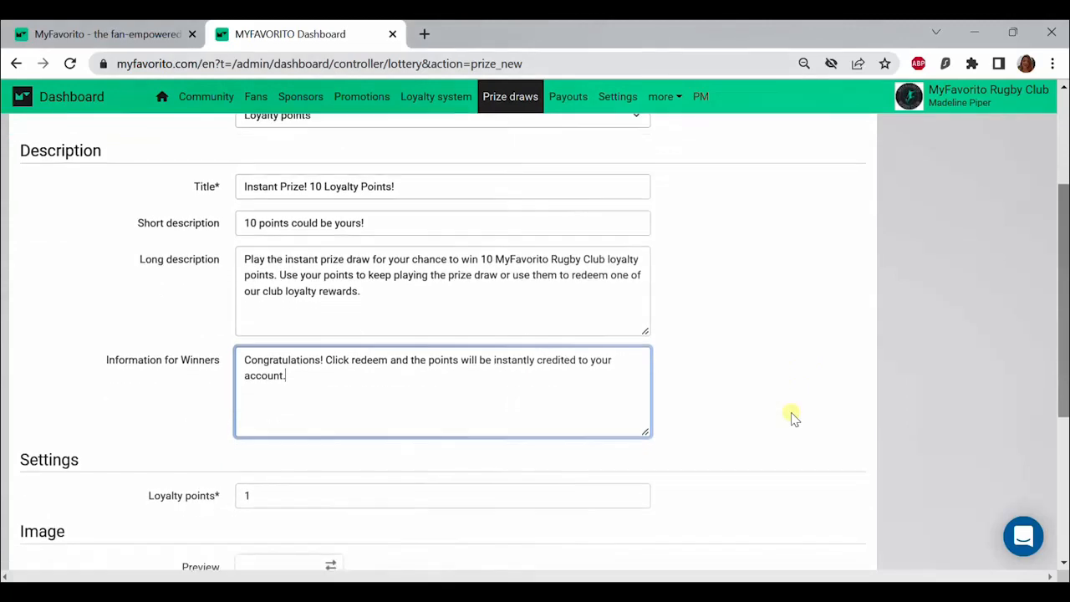
left_click_drag(290, 433, 224, 443)
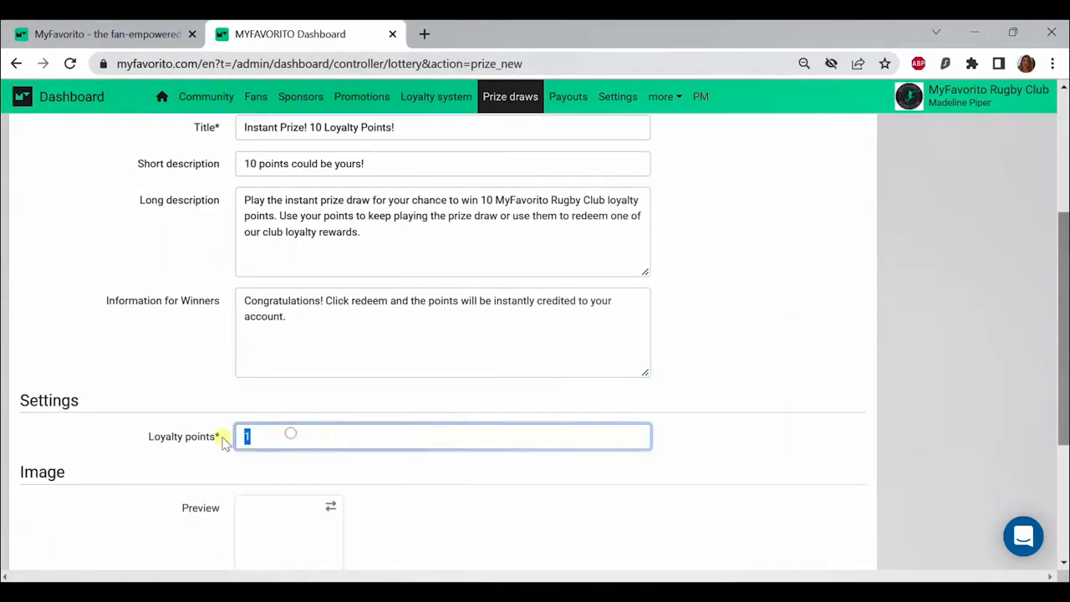
type("10")
Step: Upload Prize_points.jpg from the MyFav_RC folder as the preview image and save the loyalty points prize
scroll(224, 443, "down", 2)
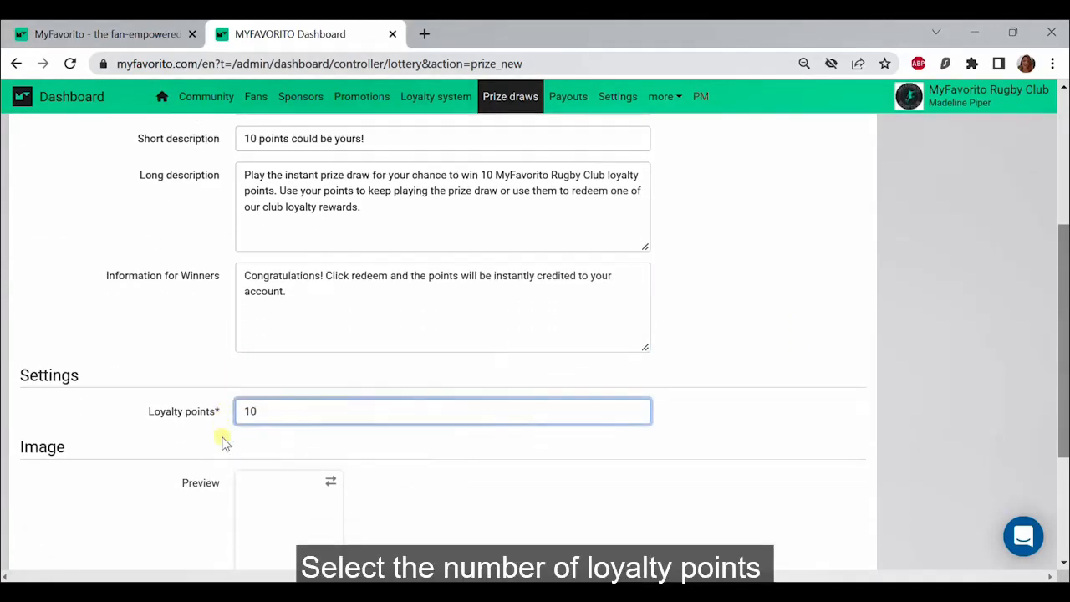
left_click(298, 441)
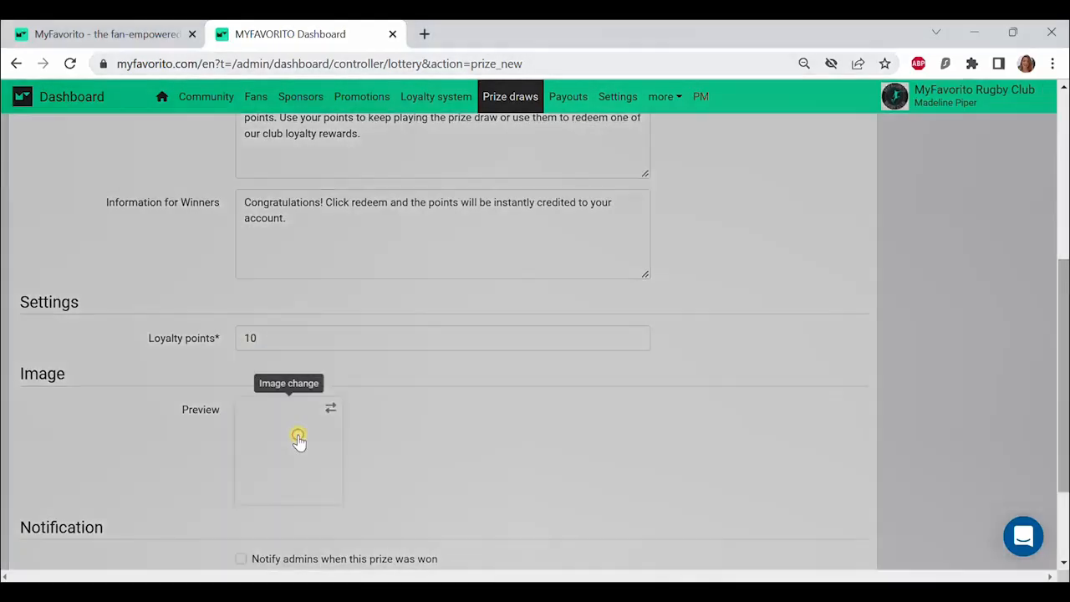
left_click(361, 166)
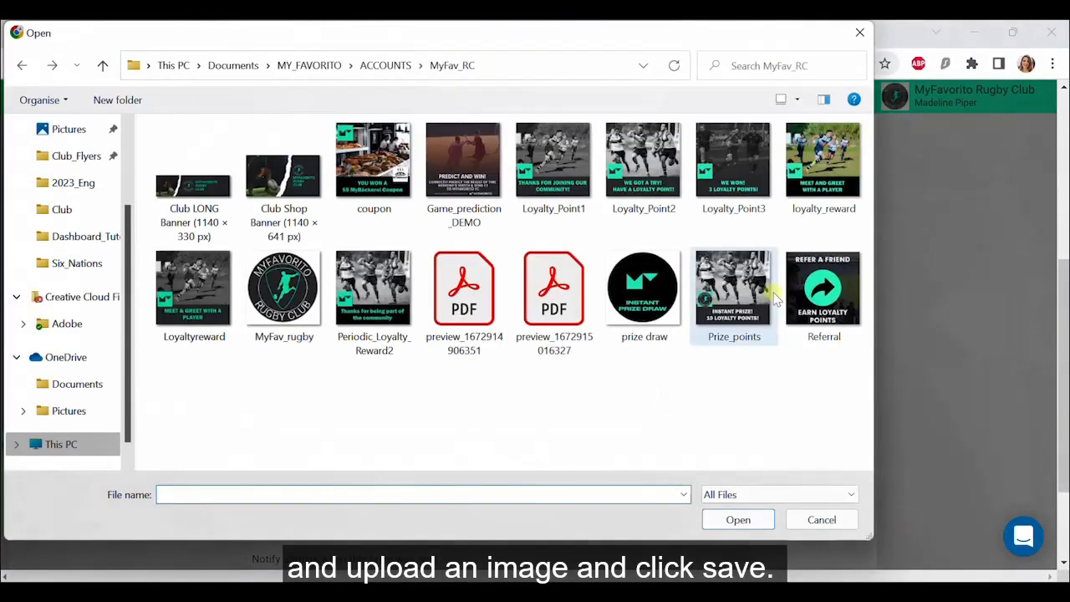
left_click(763, 291)
left_click(751, 520)
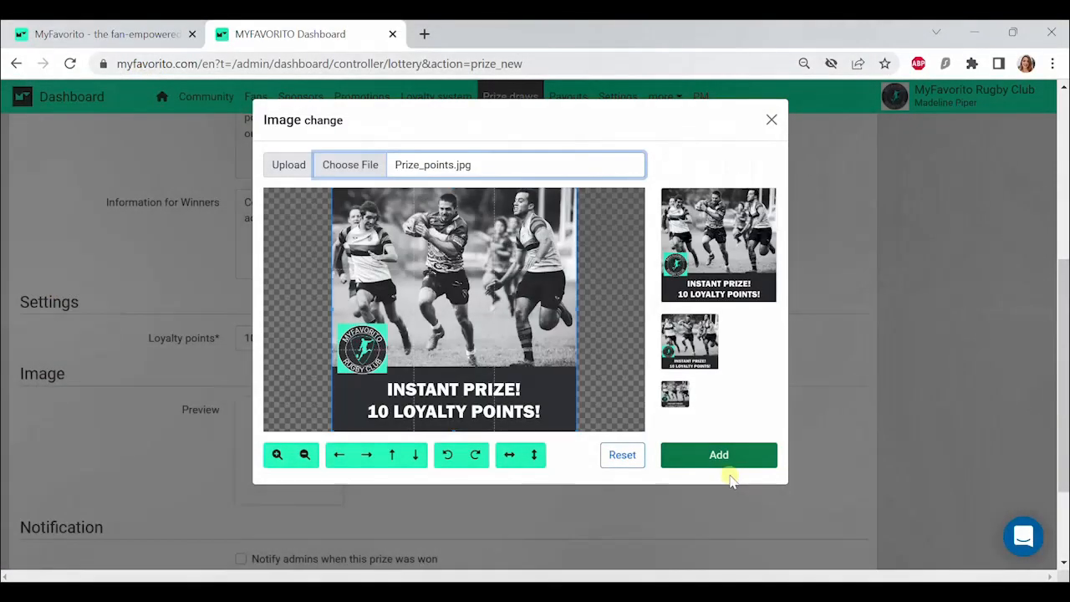
left_click(734, 455)
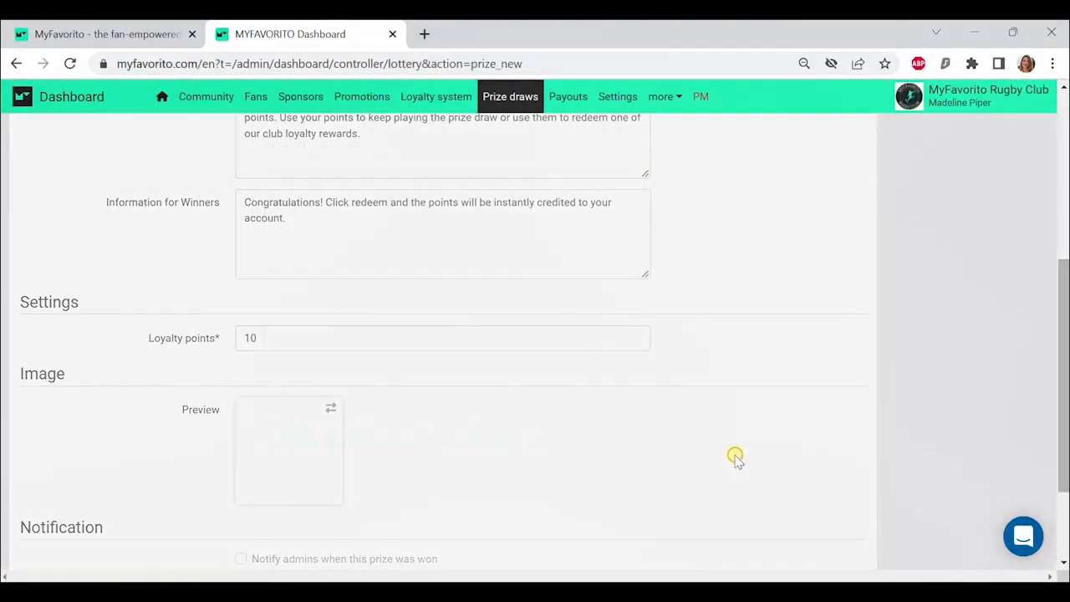
scroll(650, 432, "down", 2)
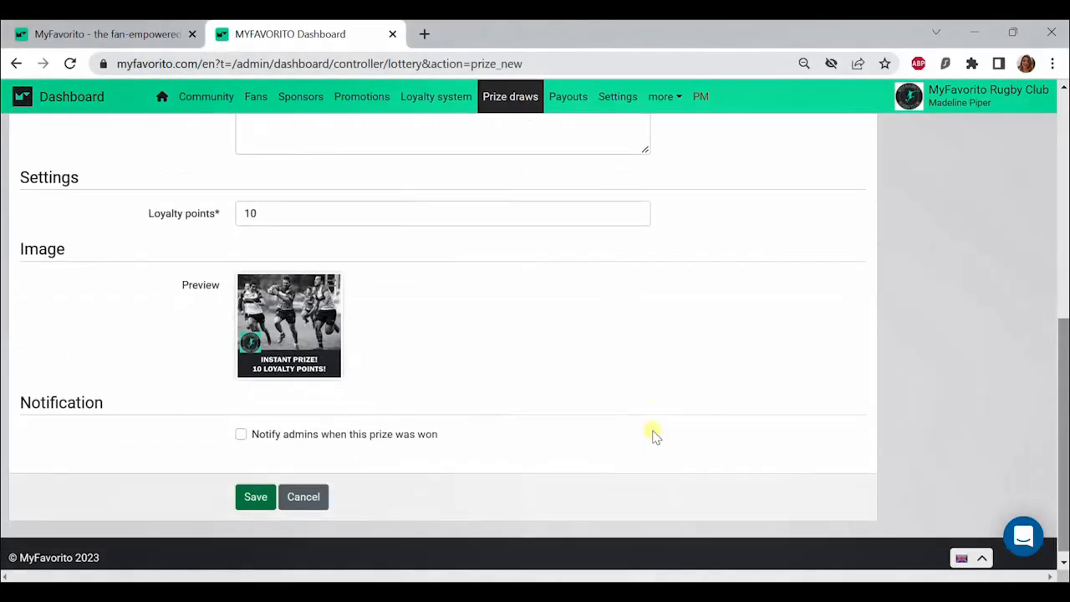
left_click(262, 495)
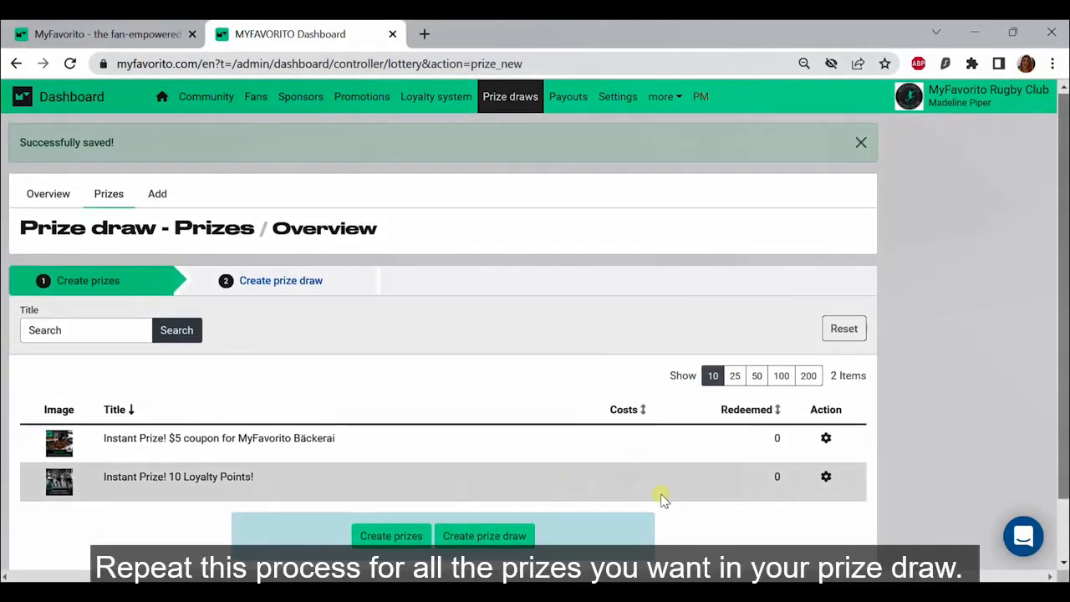
Step: Create a prize draw titled "MyFavorito Rugby Club Instant Prize Draw!" with a description explaining the 1-point turn cost and how to earn more points
scroll(689, 510, "down", 1)
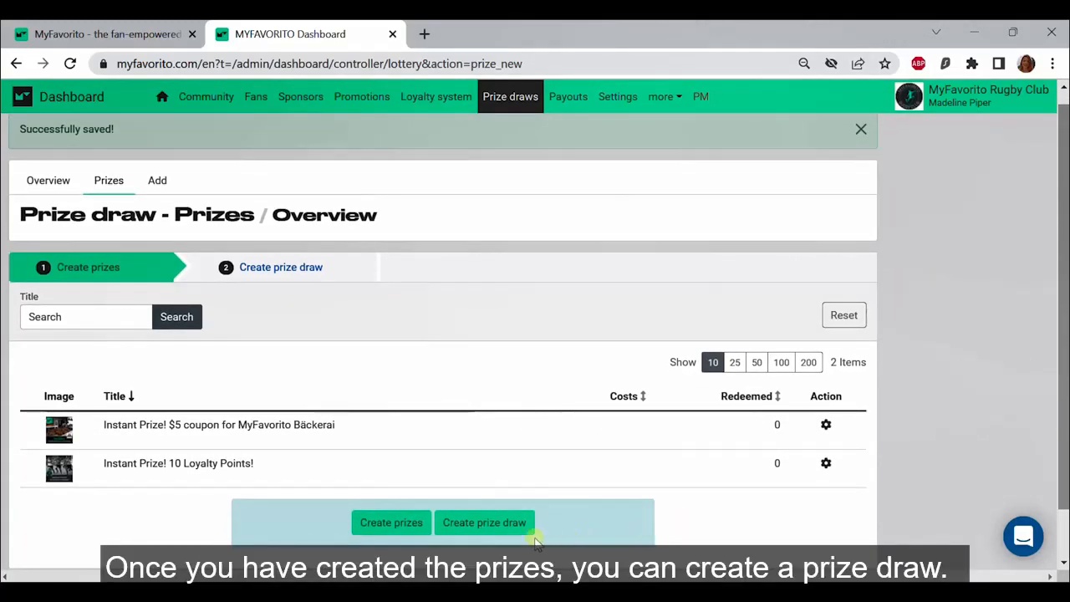
left_click(494, 532)
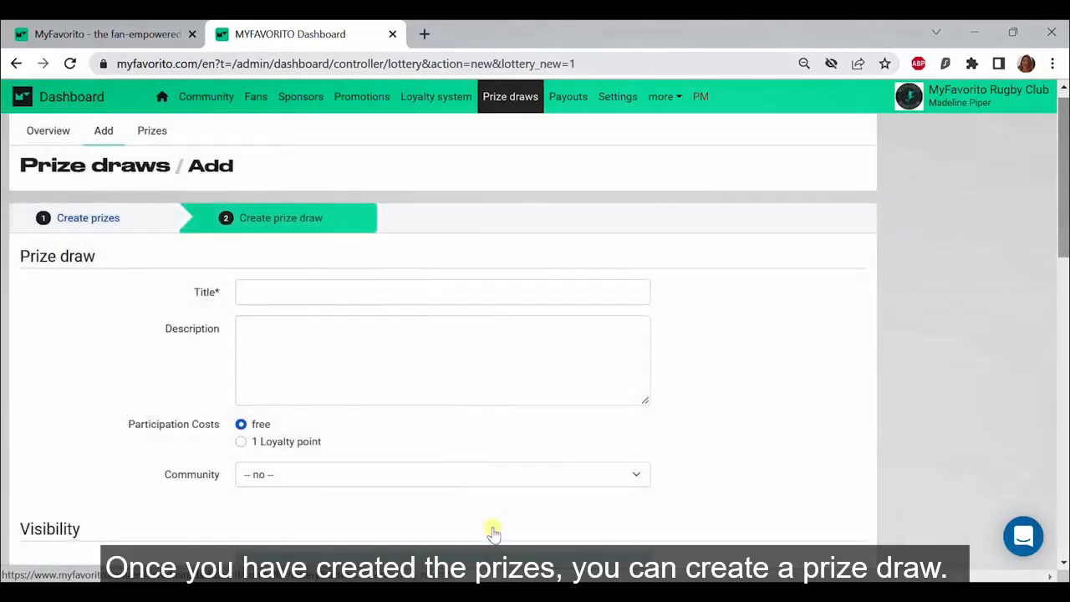
left_click(365, 287)
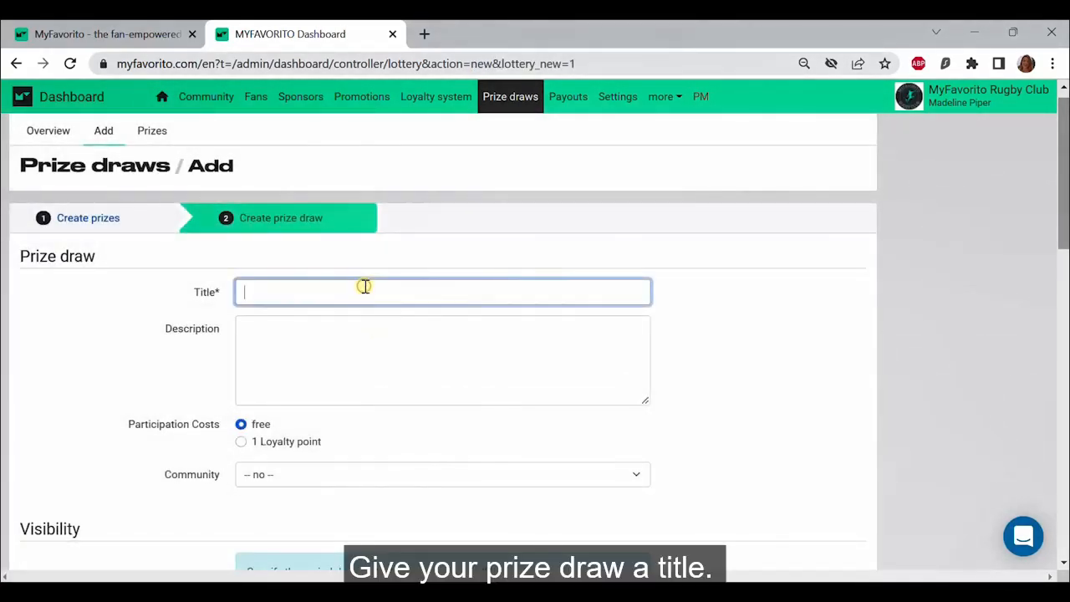
type("MyFavorito Rug")
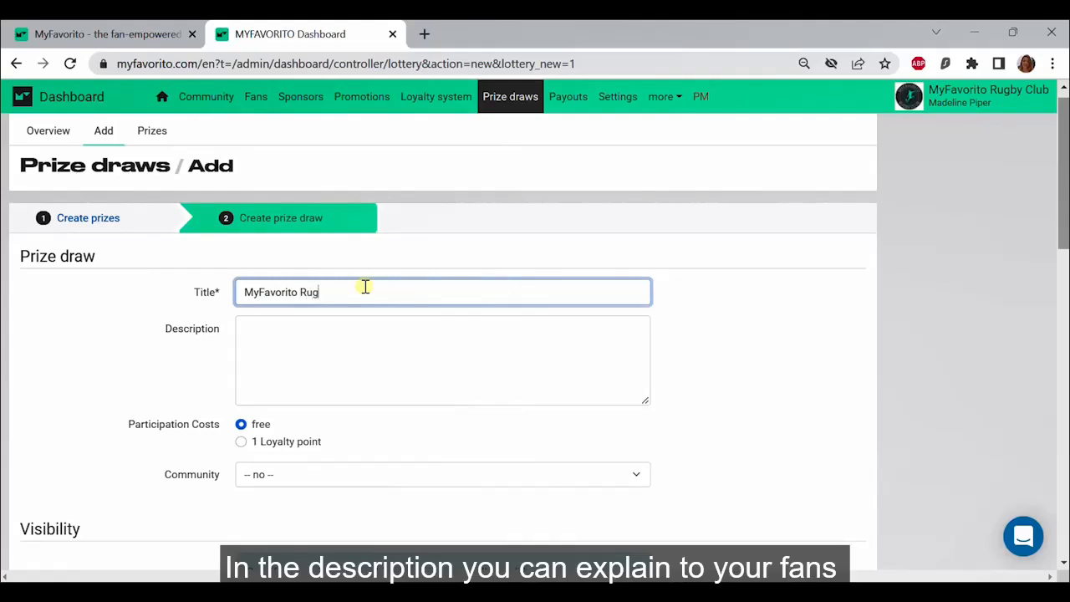
type("by Club Instant Prize ")
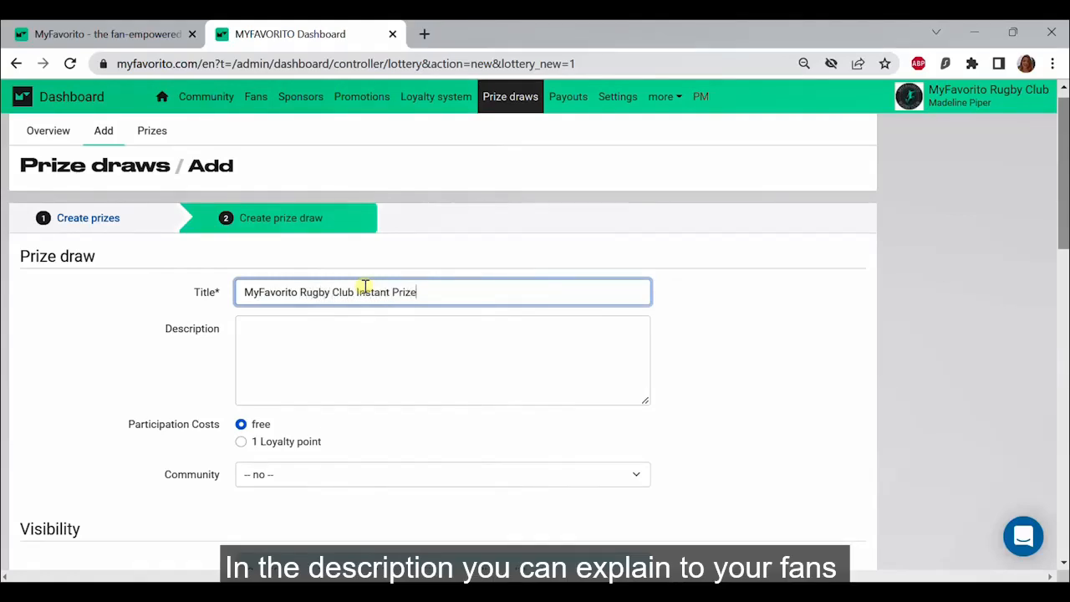
type("Draw!")
left_click(338, 333)
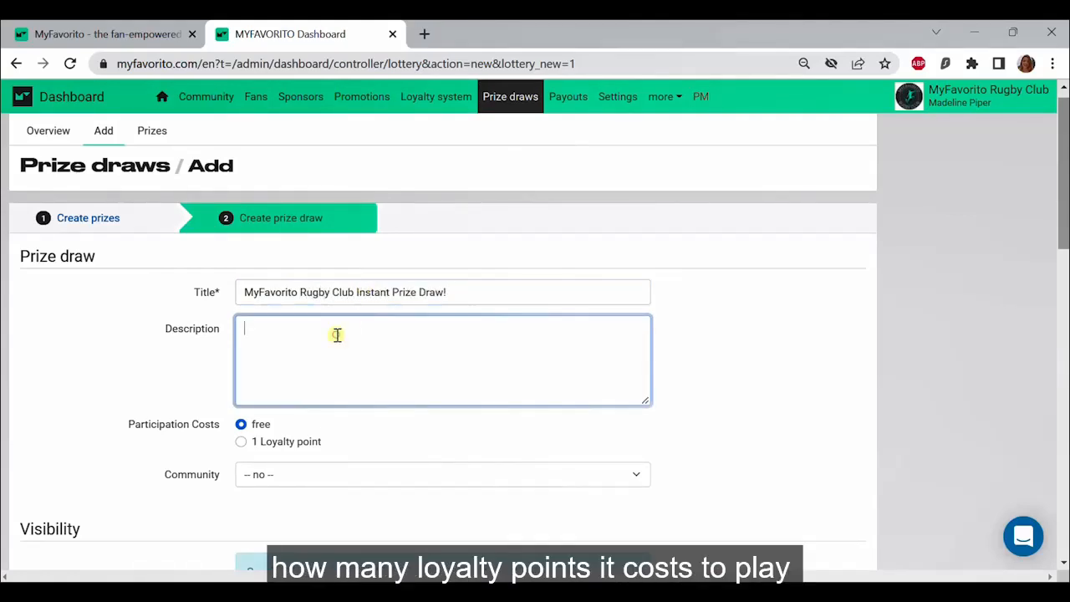
type("Try your luck in our instant prize draw and win great prizes! Each turn costs 1 loyalty point. Earn more loyalty points by shopping with our sponsors, watching or videos, or referring your friends!")
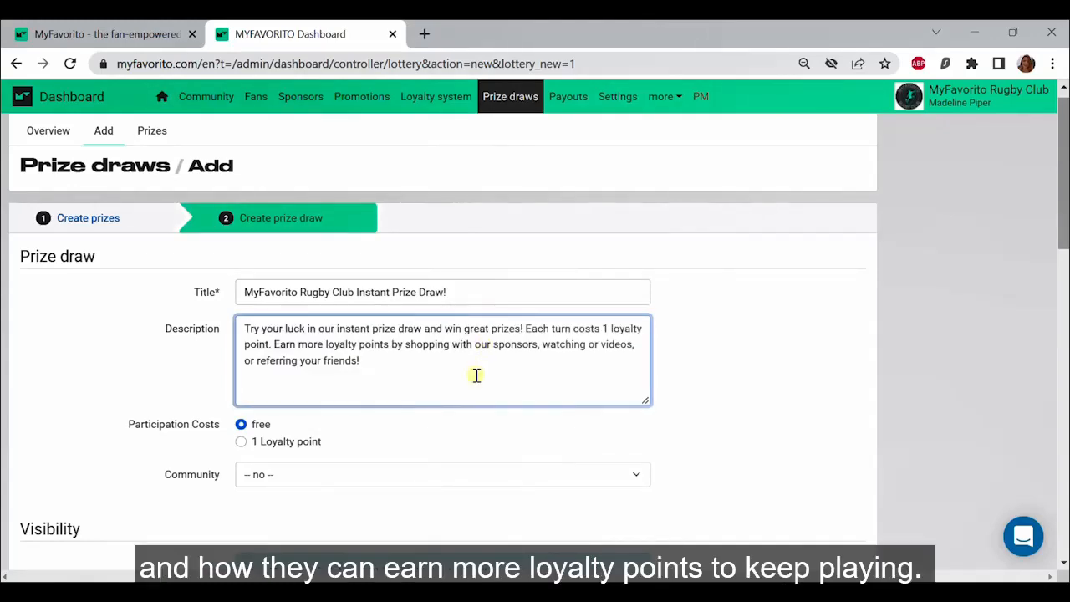
Step: Set the participation costs to 1 Loyalty point and the community to MyFavorito Rugby Club (inactive)
scroll(475, 375, "down", 1)
left_click(294, 408)
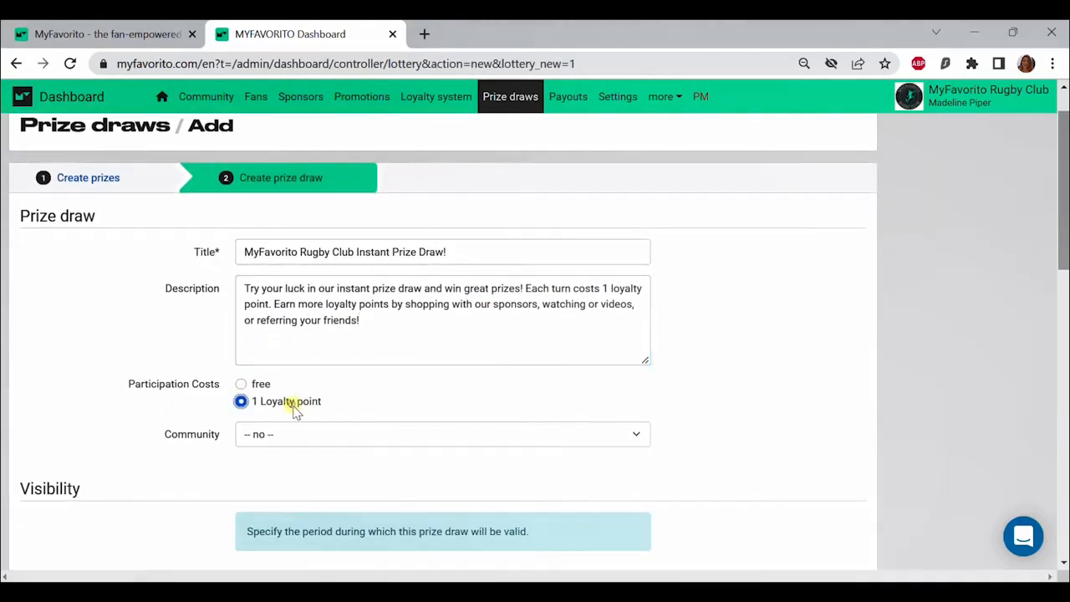
left_click(318, 433)
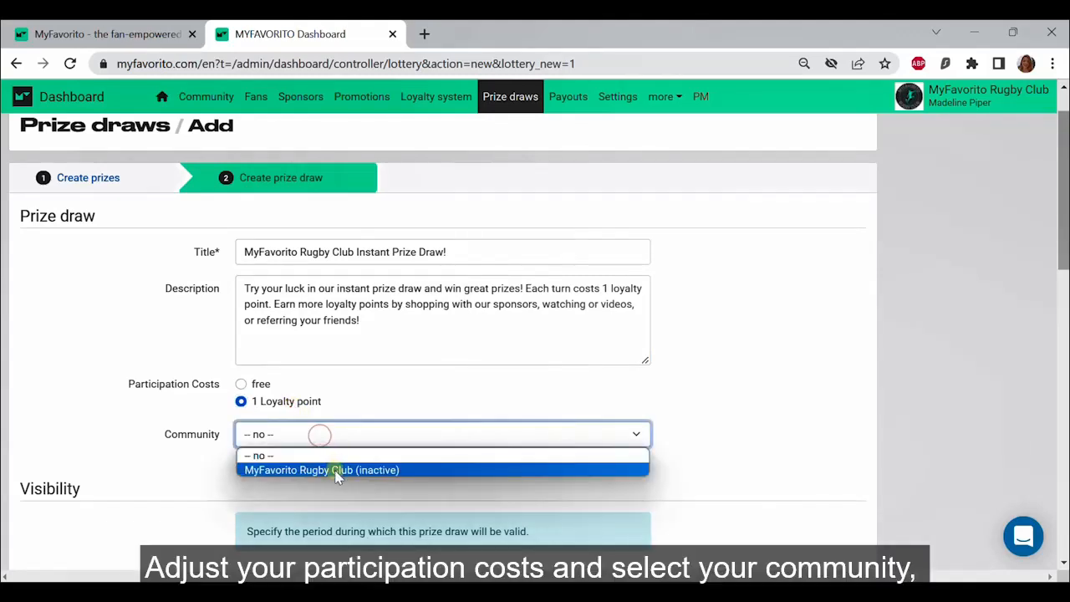
left_click(335, 473)
Step: Set the prize draw's begin day to 09 in the visibility period
scroll(372, 477, "down", 1)
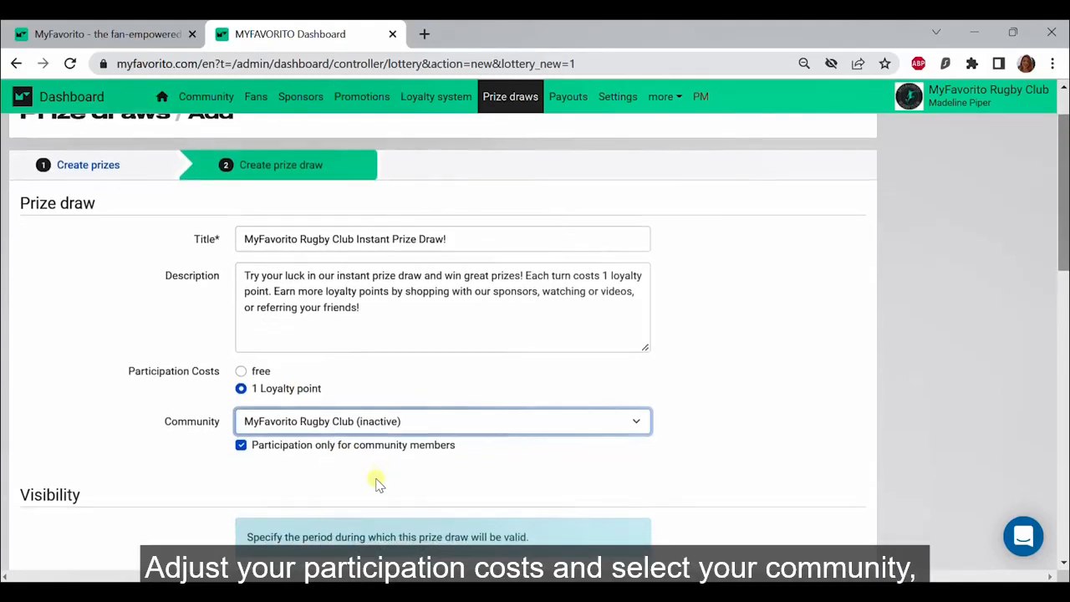
scroll(377, 484, "down", 3)
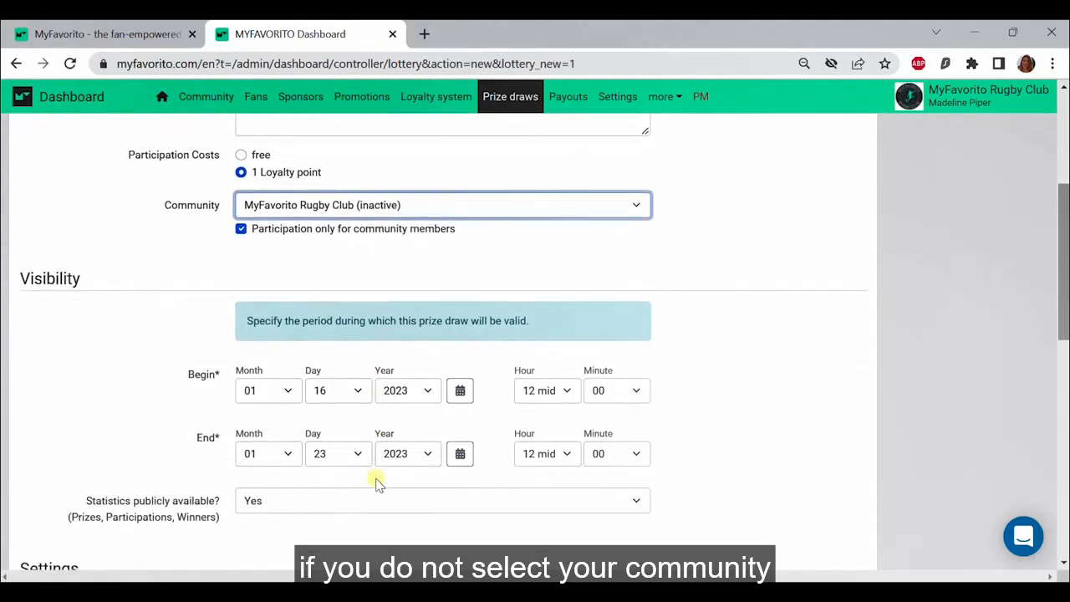
scroll(376, 484, "down", 1)
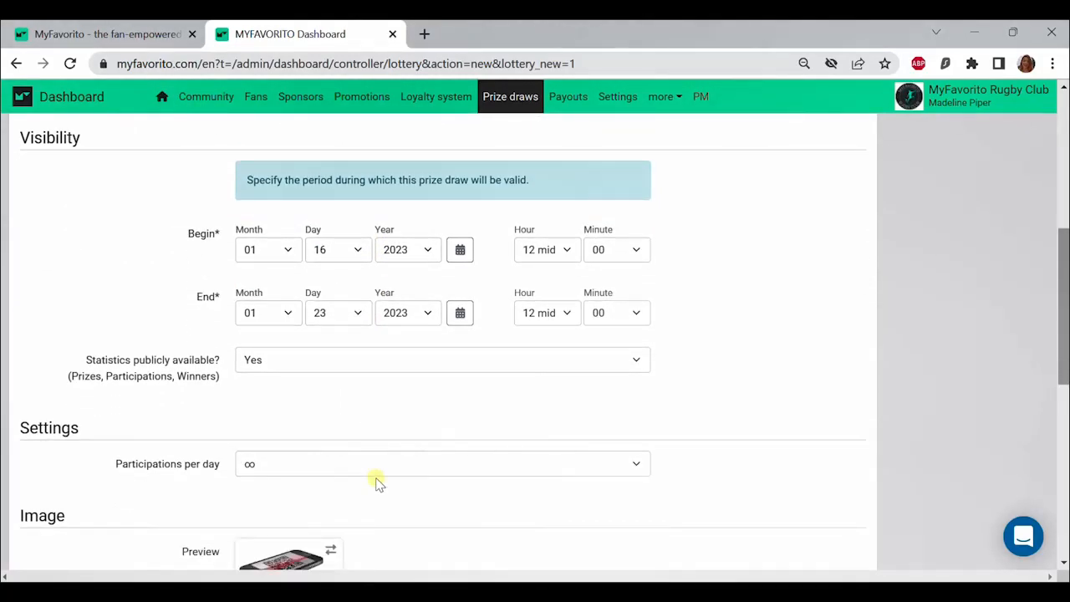
left_click(337, 251)
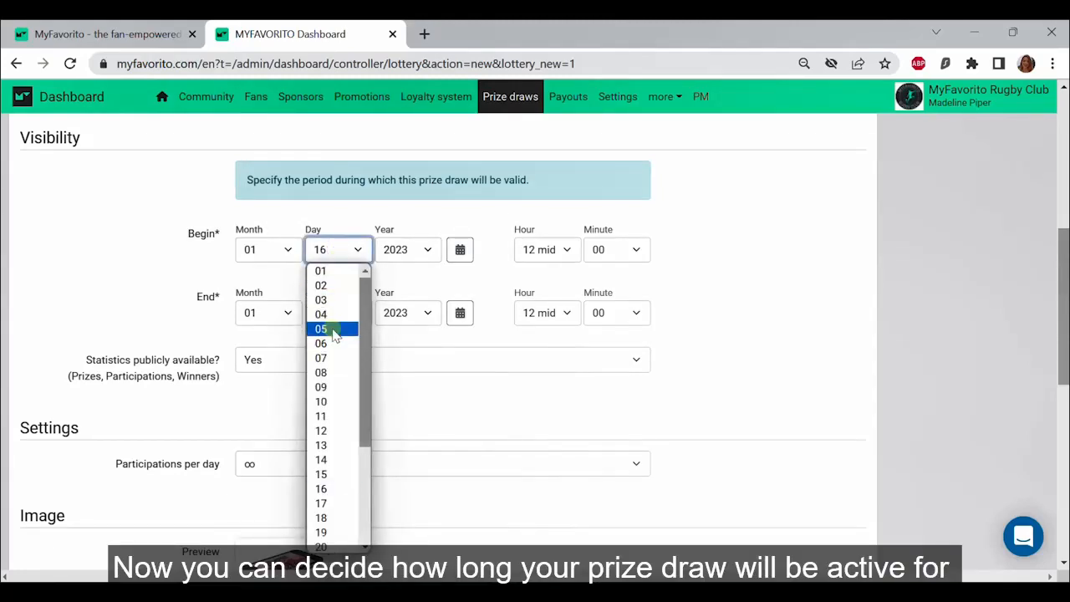
left_click(334, 385)
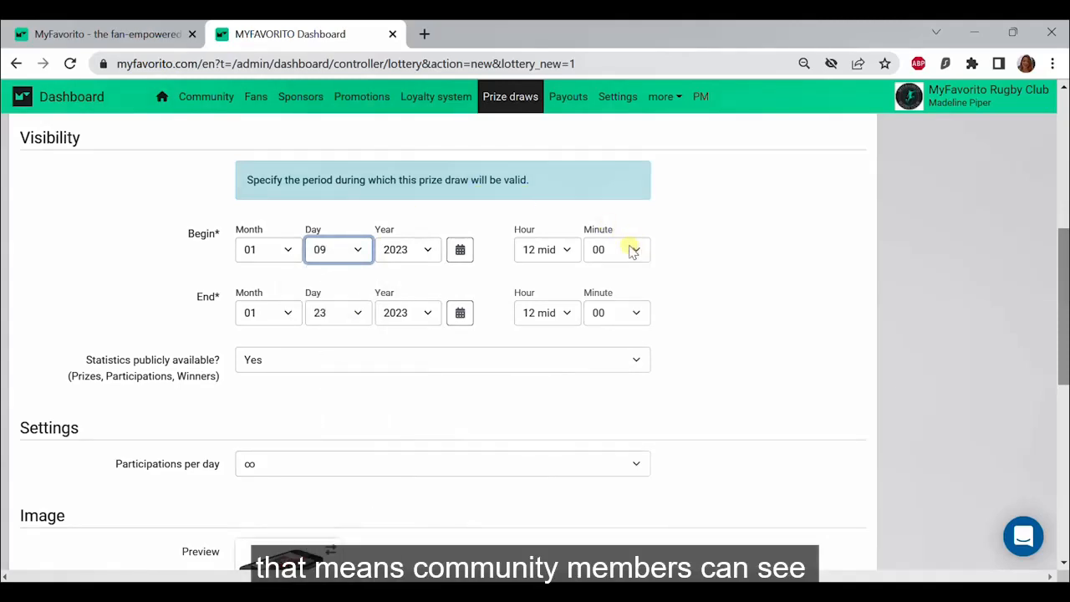
Step: Review the options for publicly available statistics and participations per day, keeping Yes and ∞ selected
scroll(633, 251, "down", 1)
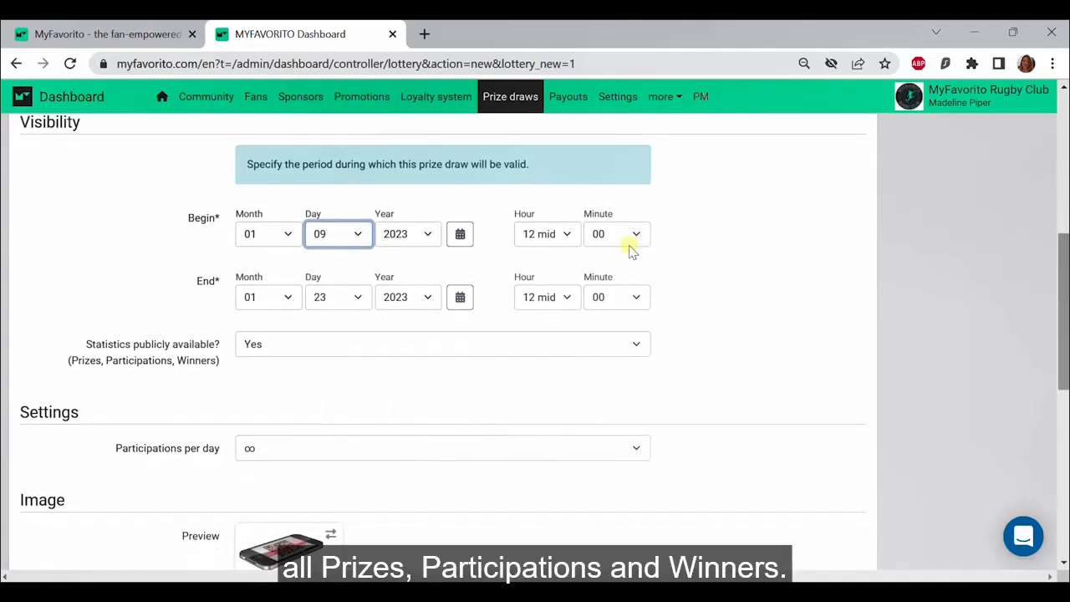
left_click(548, 335)
left_click(548, 335)
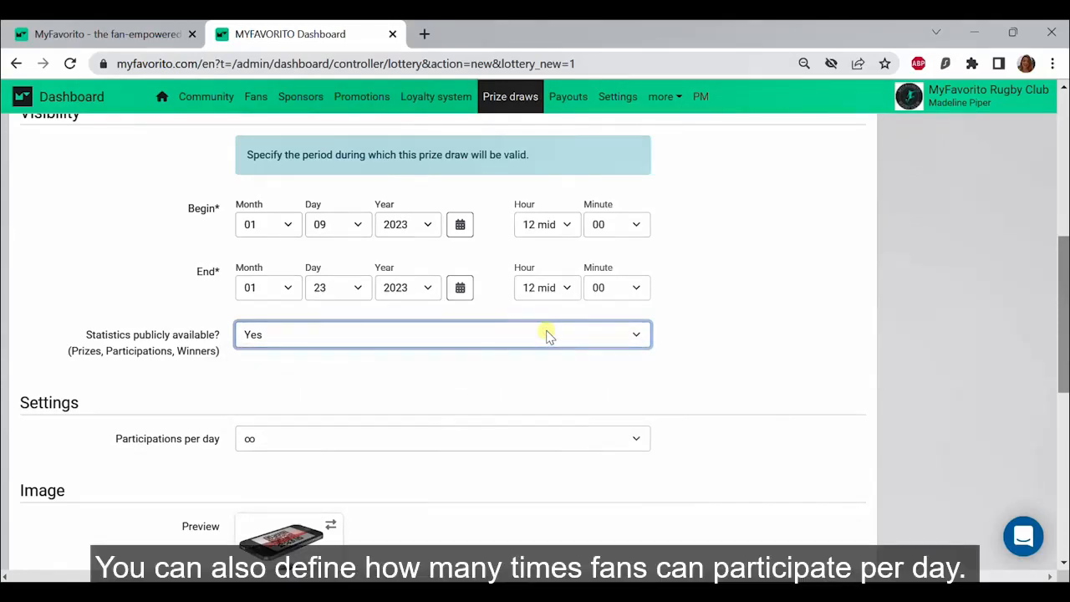
scroll(547, 335, "down", 2)
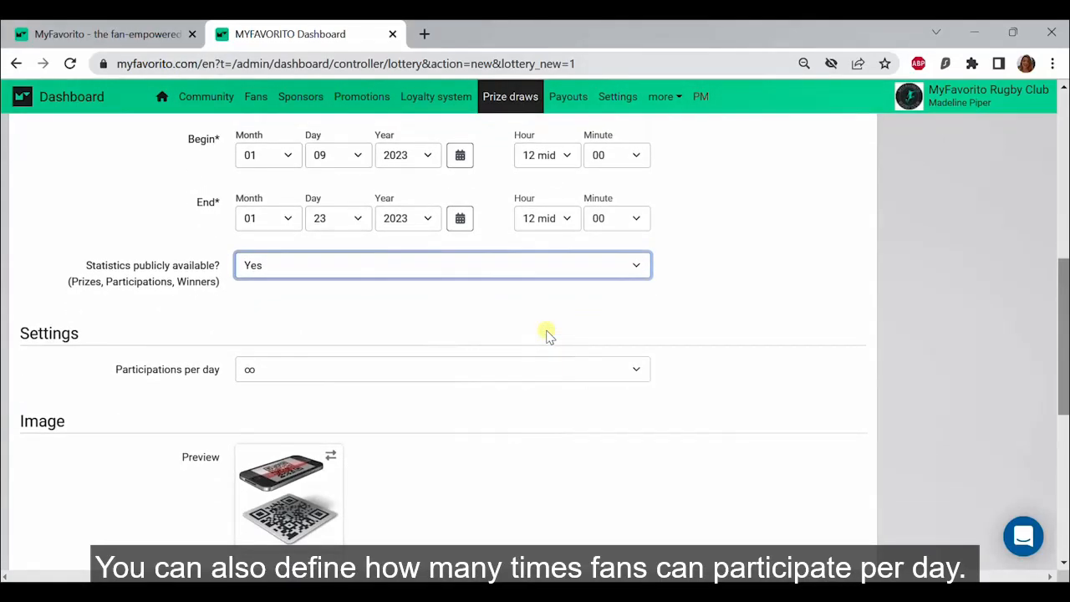
scroll(599, 327, "down", 1)
left_click(626, 316)
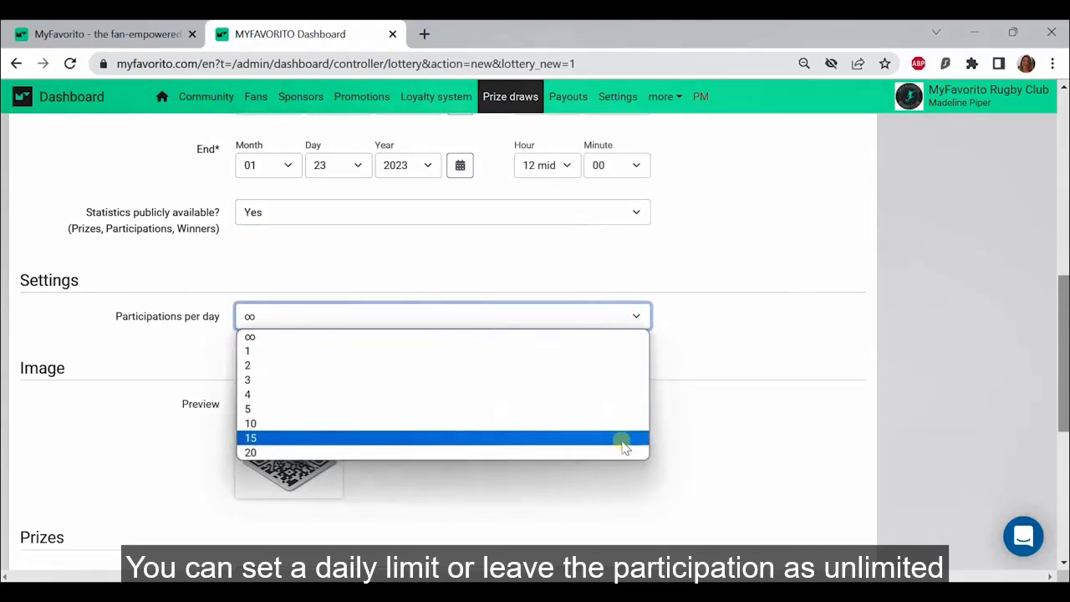
left_click(601, 344)
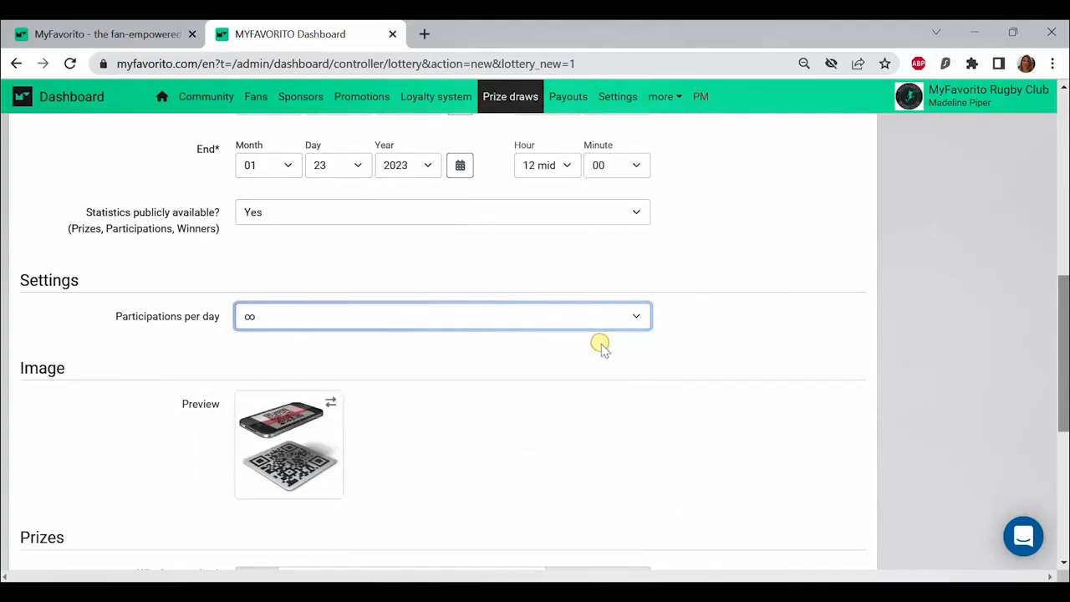
Step: Replace the prize draw's preview image with the "prize draw" file from the MyFav_RC folder
scroll(601, 344, "down", 1)
scroll(601, 344, "down", 1)
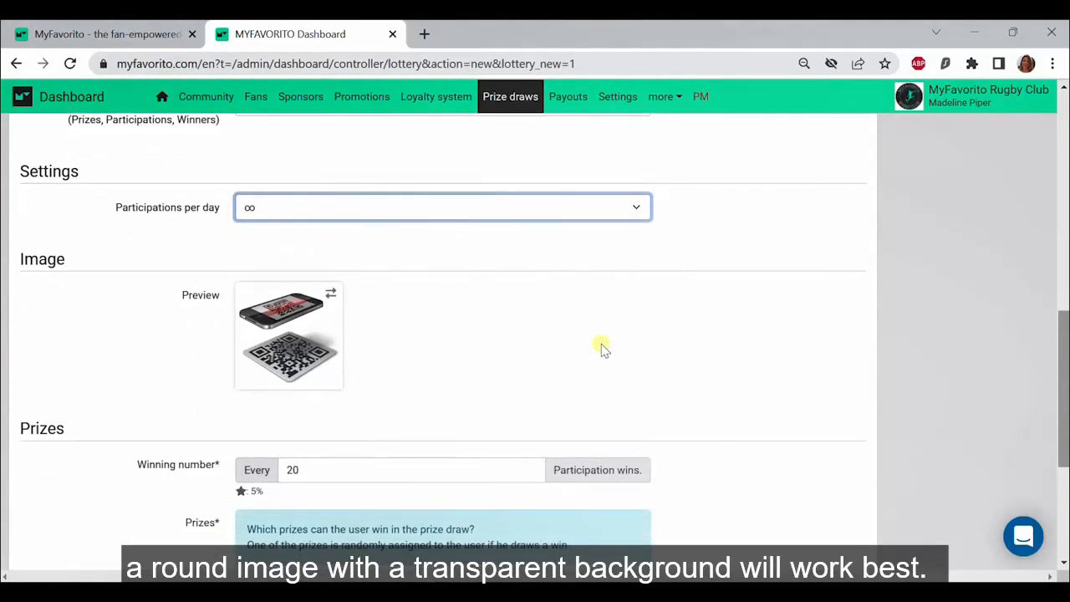
left_click(326, 355)
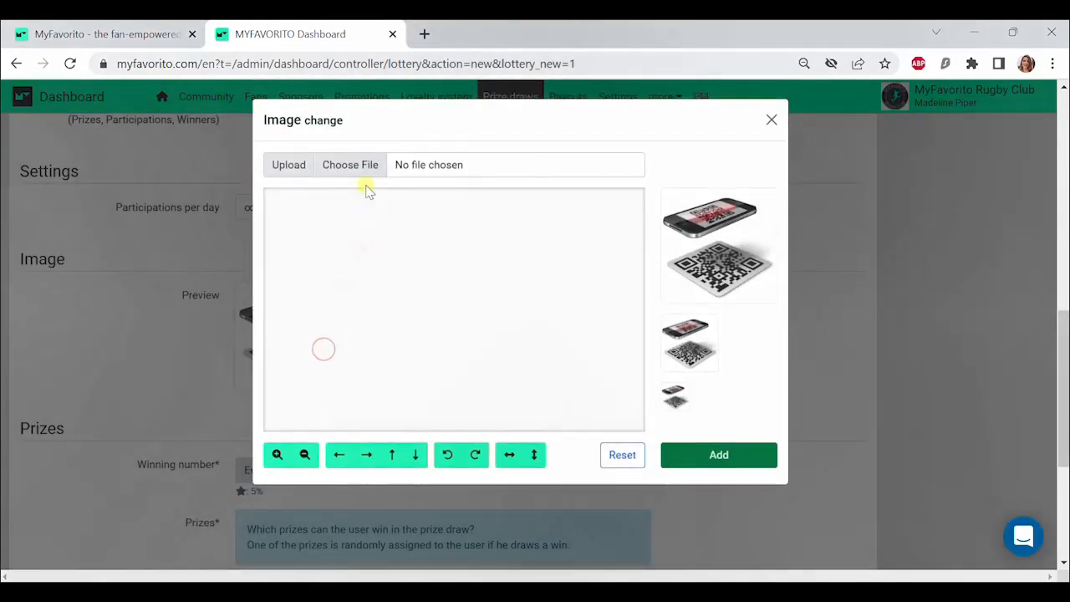
left_click(360, 167)
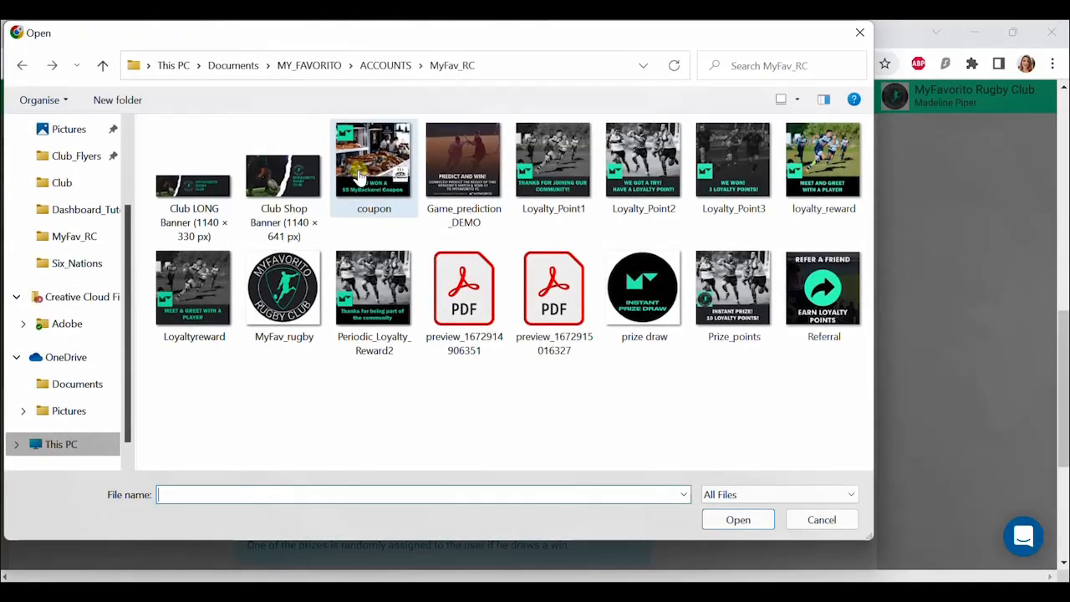
left_click(642, 306)
left_click(759, 522)
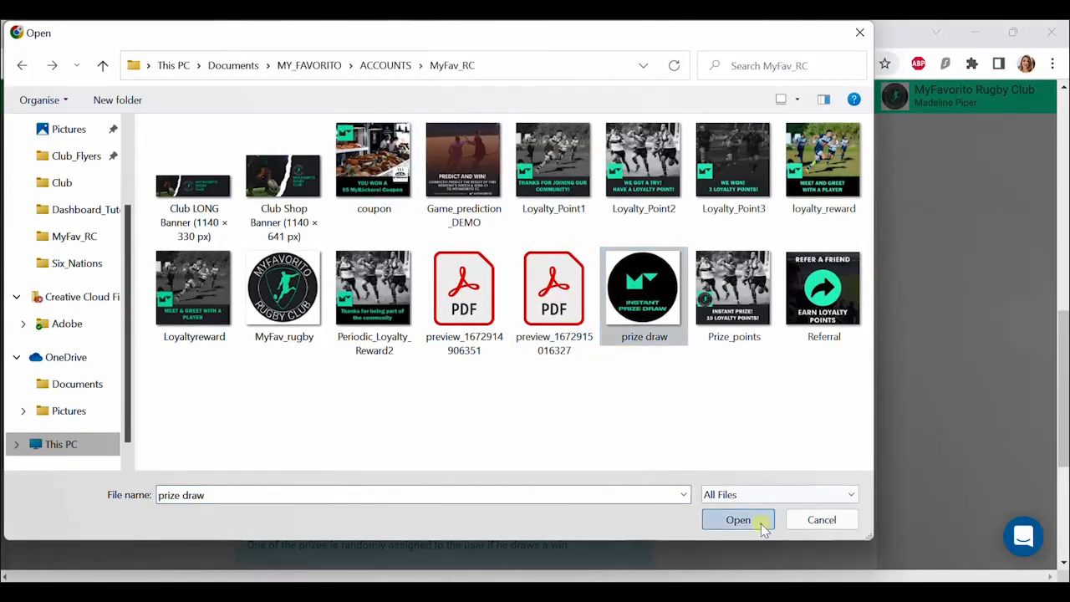
left_click(747, 459)
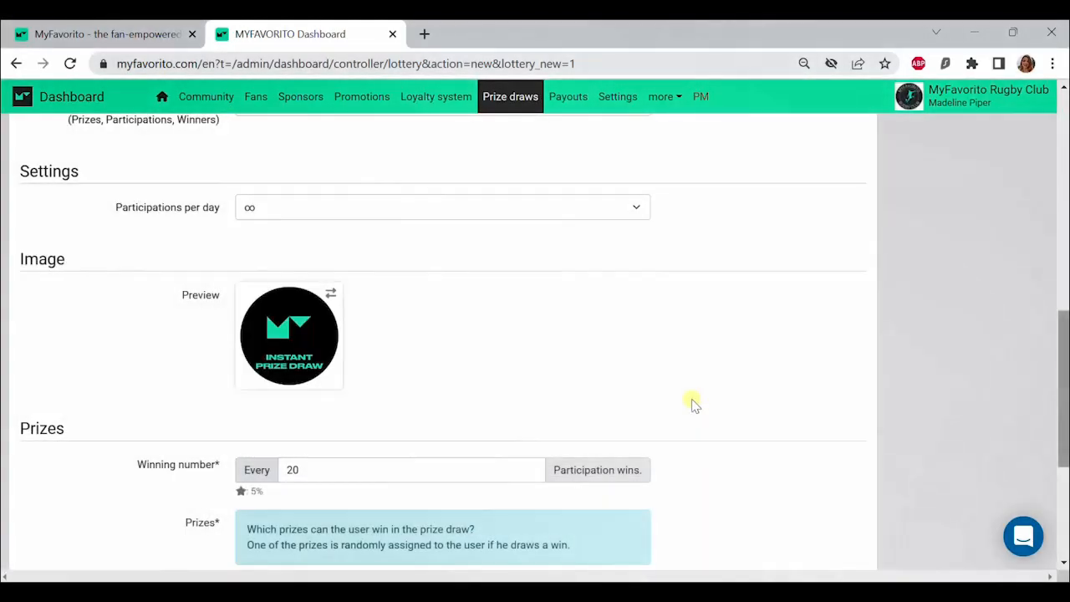
Step: Add the prize "Instant Prize! $5 coupon for MyFavorito Bäckerai" to the draw with a quantity of 50
scroll(692, 404, "down", 2)
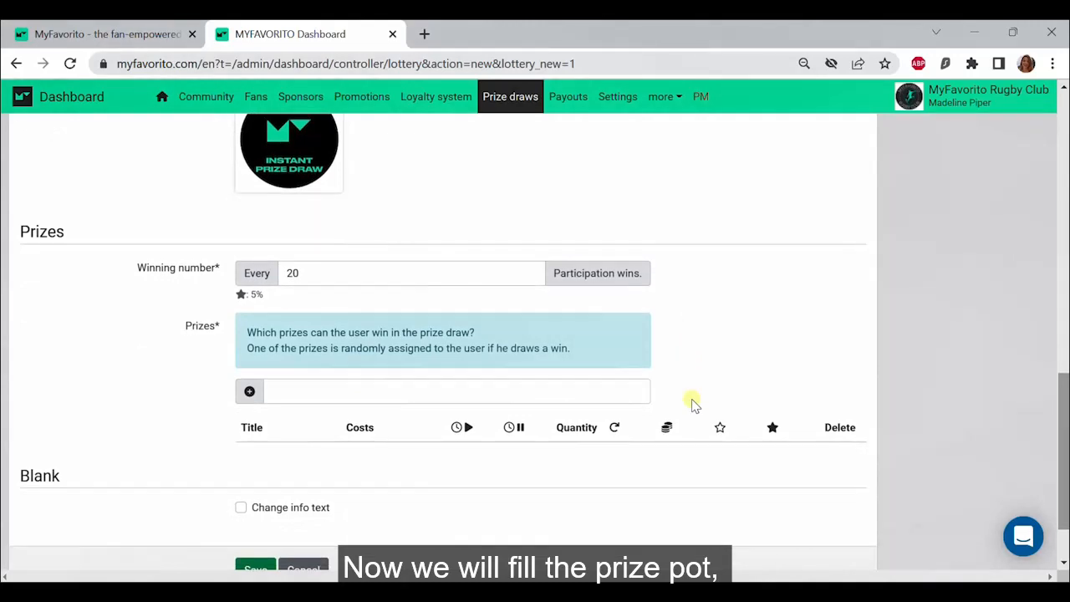
left_click(337, 391)
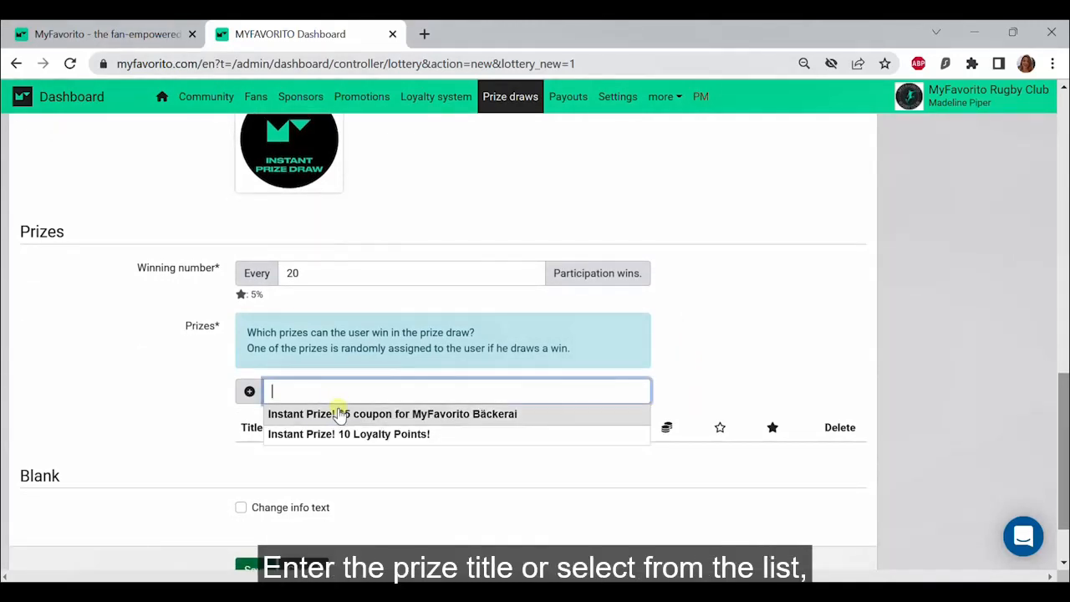
left_click(338, 413)
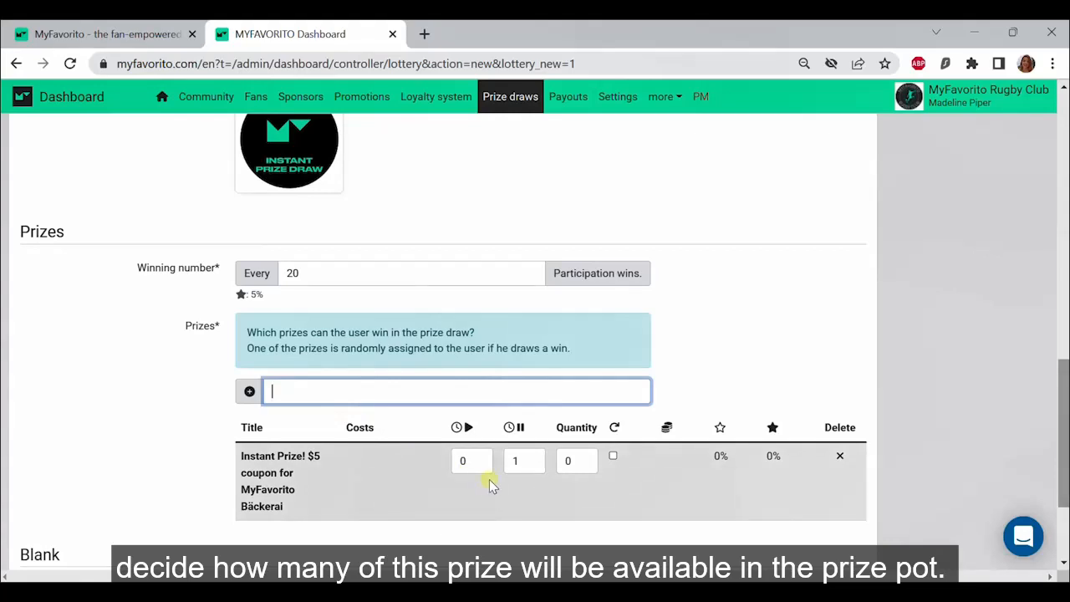
left_click(566, 461)
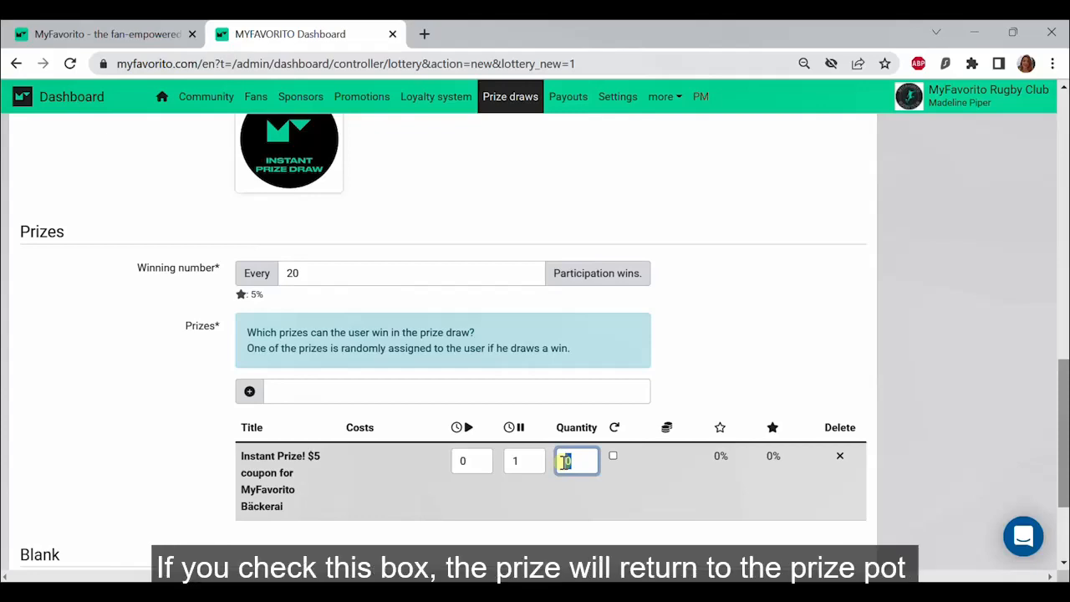
type("50")
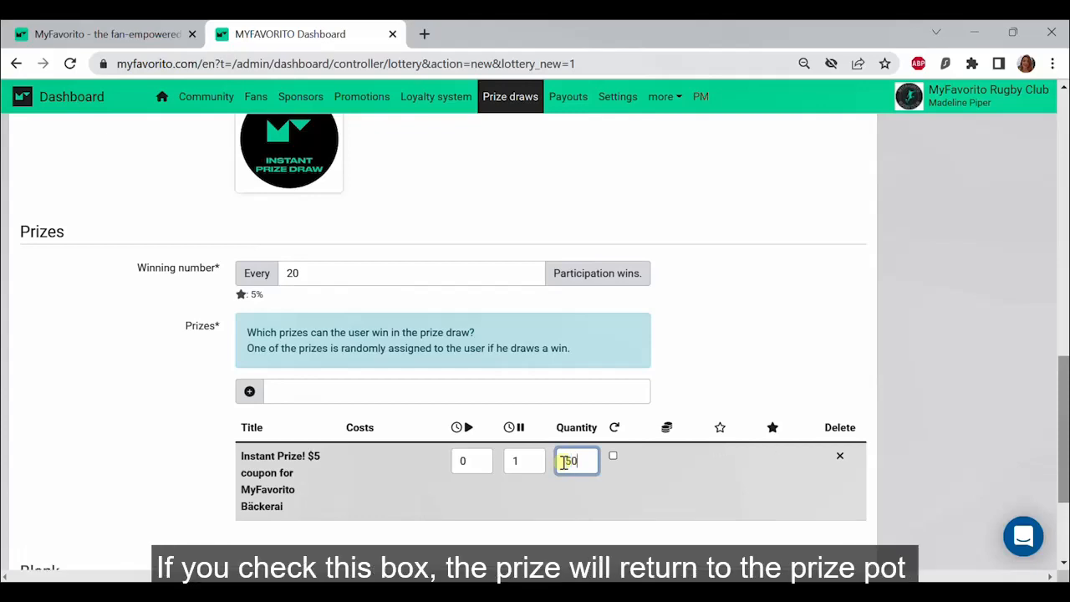
left_click(702, 356)
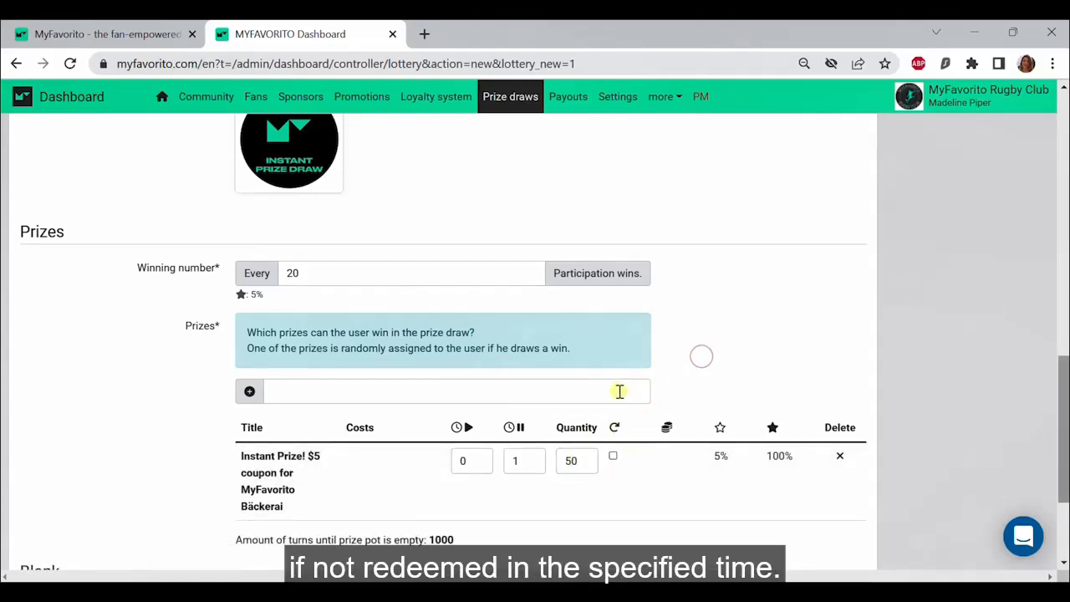
Step: Add the prize "Instant Prize! 10 Loyalty Points!" to the draw with a quantity of 100
left_click(619, 390)
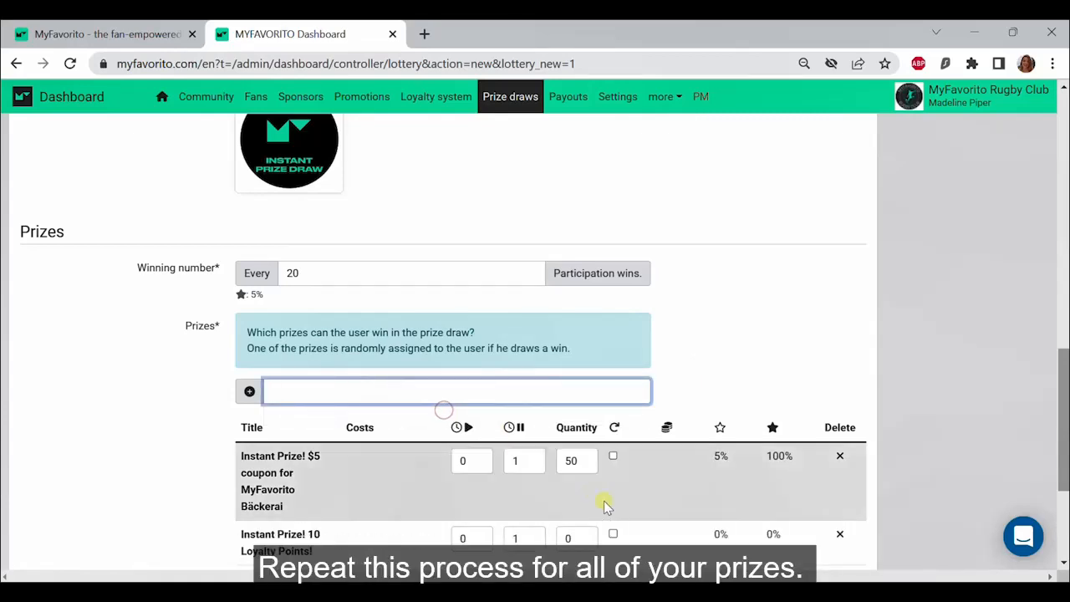
scroll(607, 512, "down", 1)
left_click(575, 483)
double_click(575, 483)
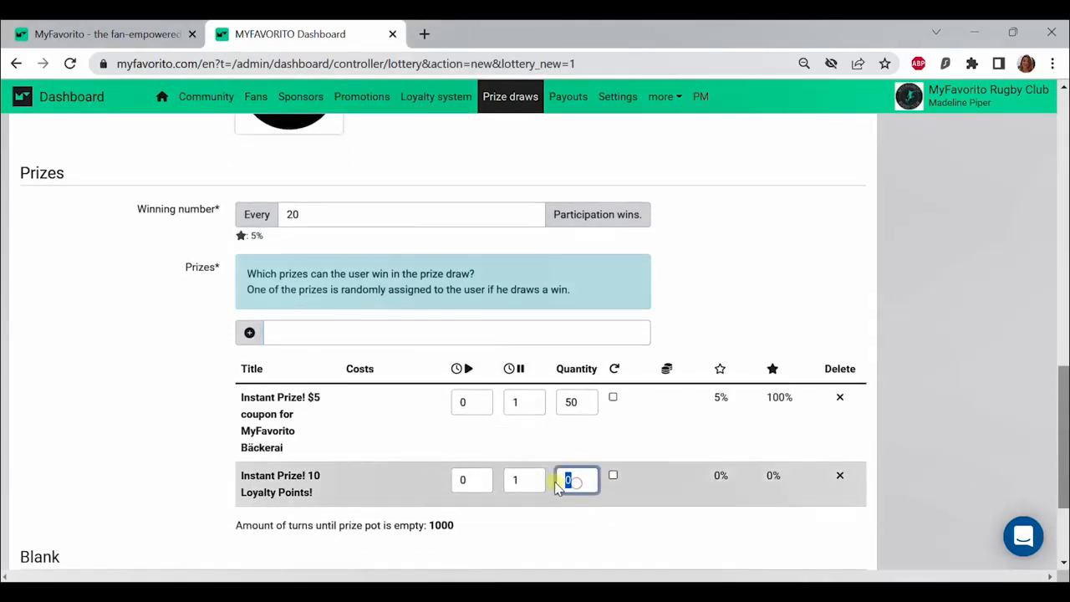
type("100")
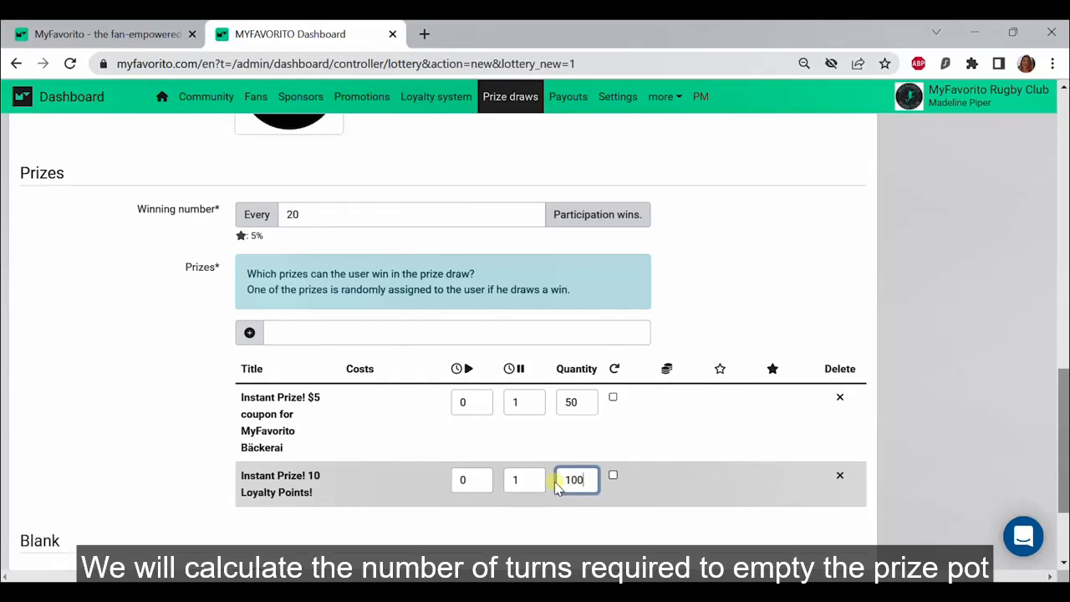
left_click(627, 527)
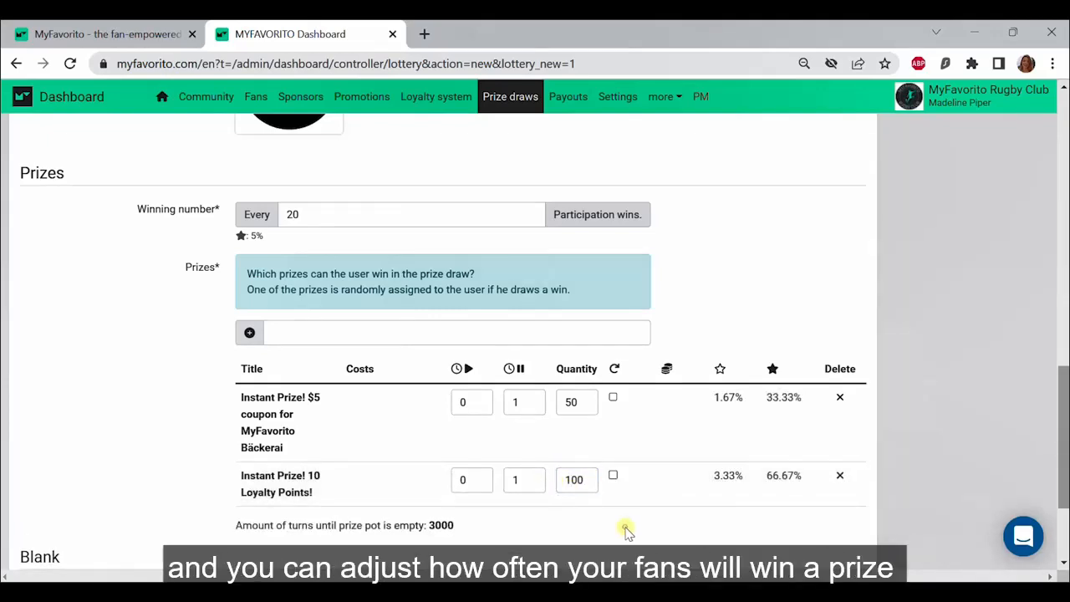
Step: Set the winning number so that every 10th participation wins
scroll(626, 527, "down", 1)
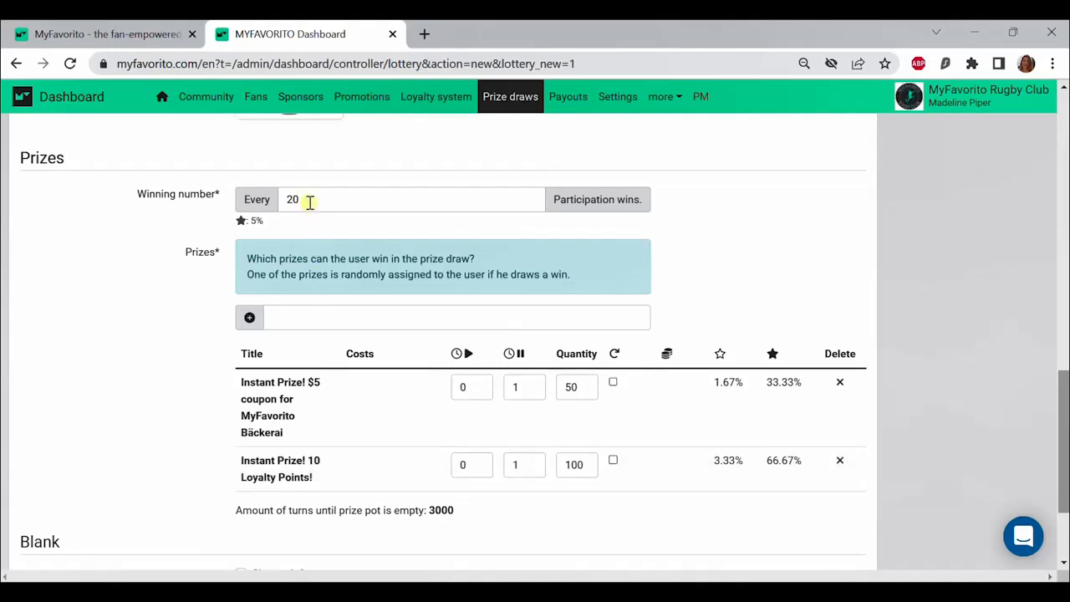
left_click_drag(308, 202, 284, 200)
type("10")
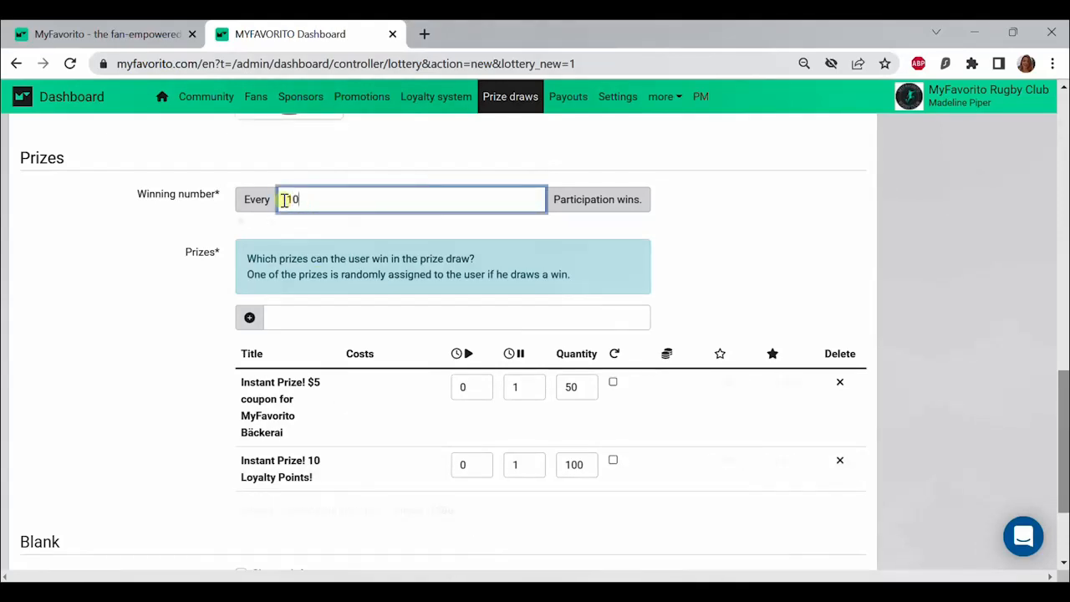
left_click(167, 332)
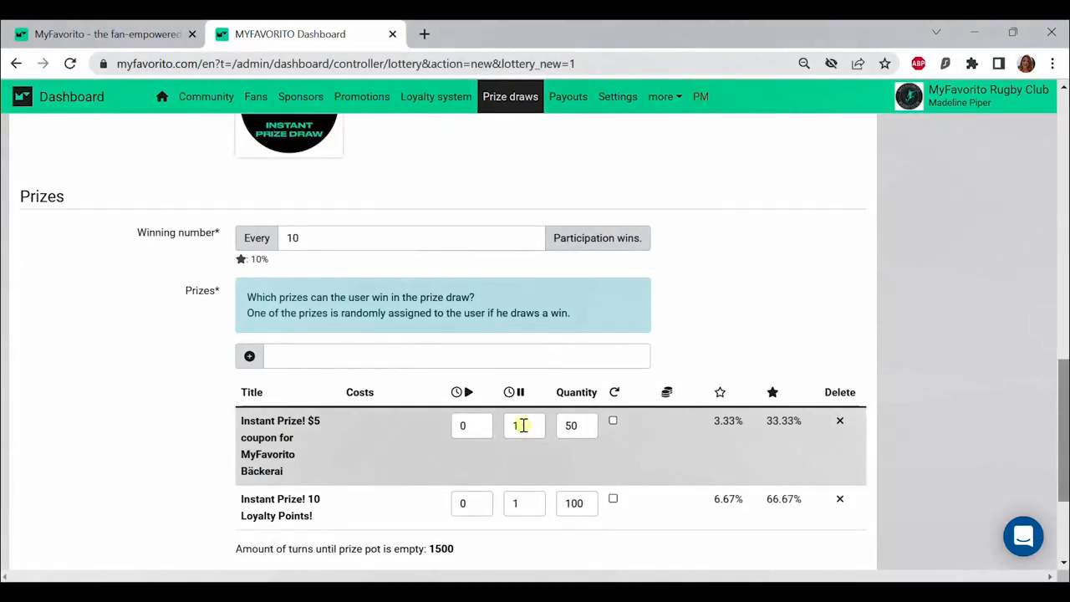
Step: Set the $5 coupon prize's redemption end time to 7 and enable its return to the prize pot when unredeemed
double_click(513, 426)
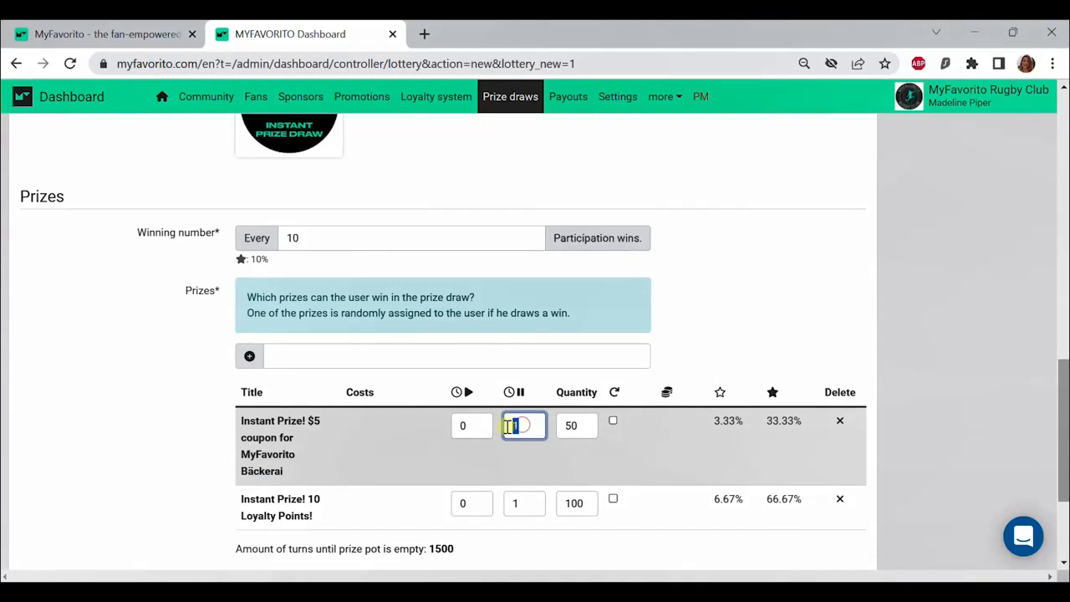
type("7")
left_click(551, 380)
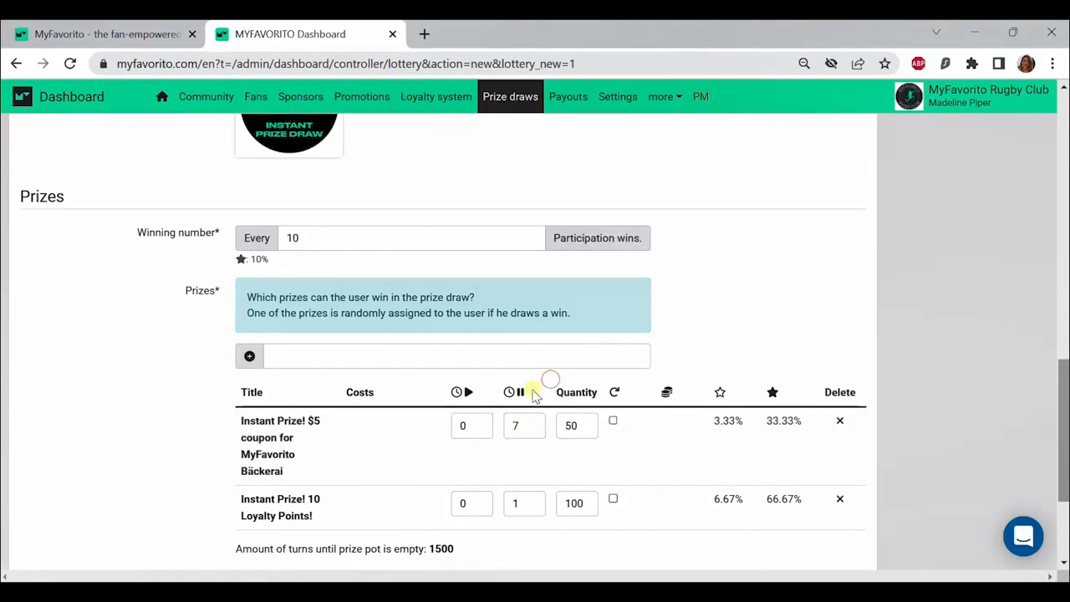
mouse_move(522, 398)
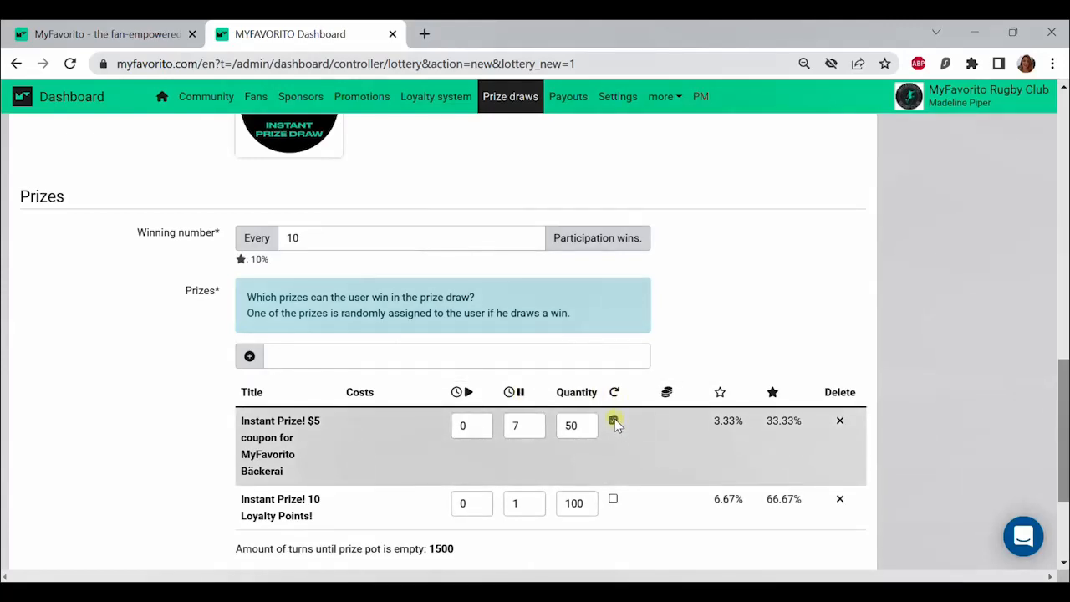
Step: Enable a custom info text for blanks, paste the thank-you message ending "Better luck next time!" and save the prize draw
scroll(665, 466, "down", 2)
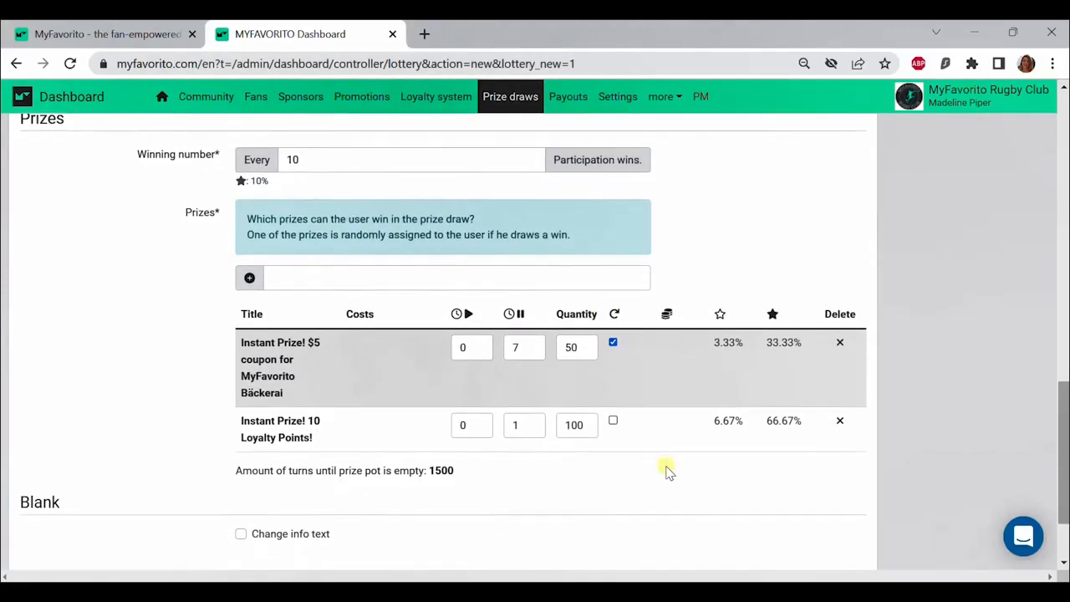
scroll(418, 506, "down", 1)
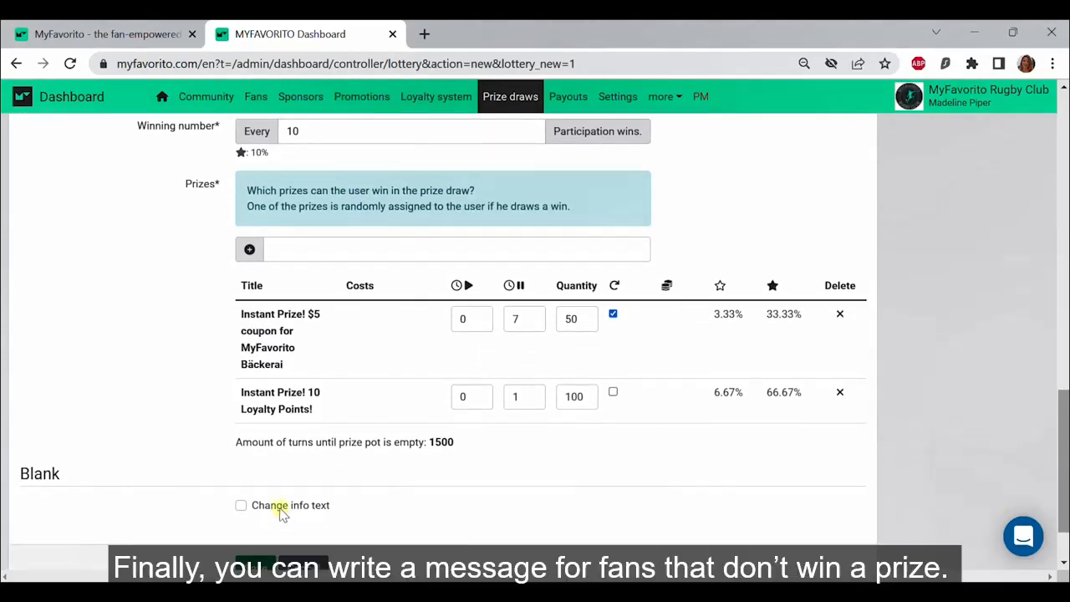
left_click(276, 507)
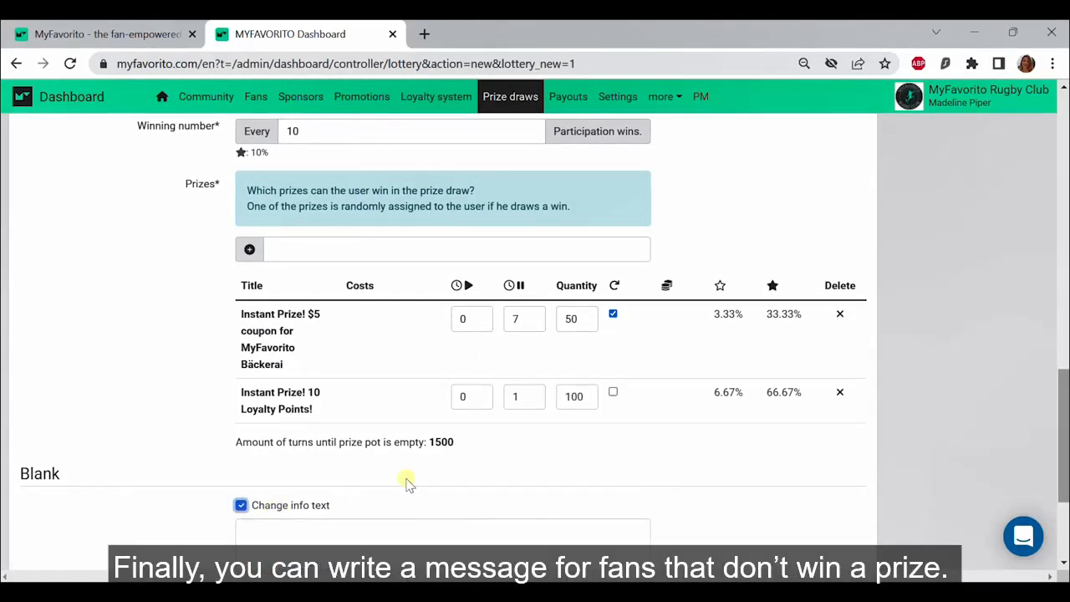
scroll(425, 484, "down", 3)
left_click(289, 442)
type("Thanks for participating, unfortunately you didn't win. Earn more loyalty points and keep playing by shopping with our sponsors, watching or videos, or referring your friends! Better luck next time!")
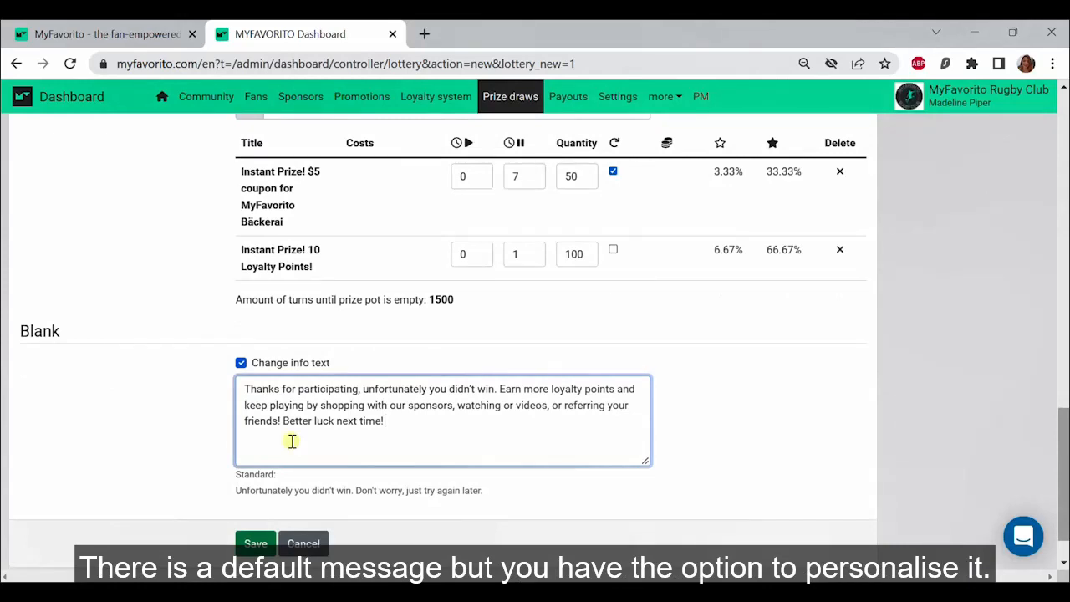
left_click(255, 544)
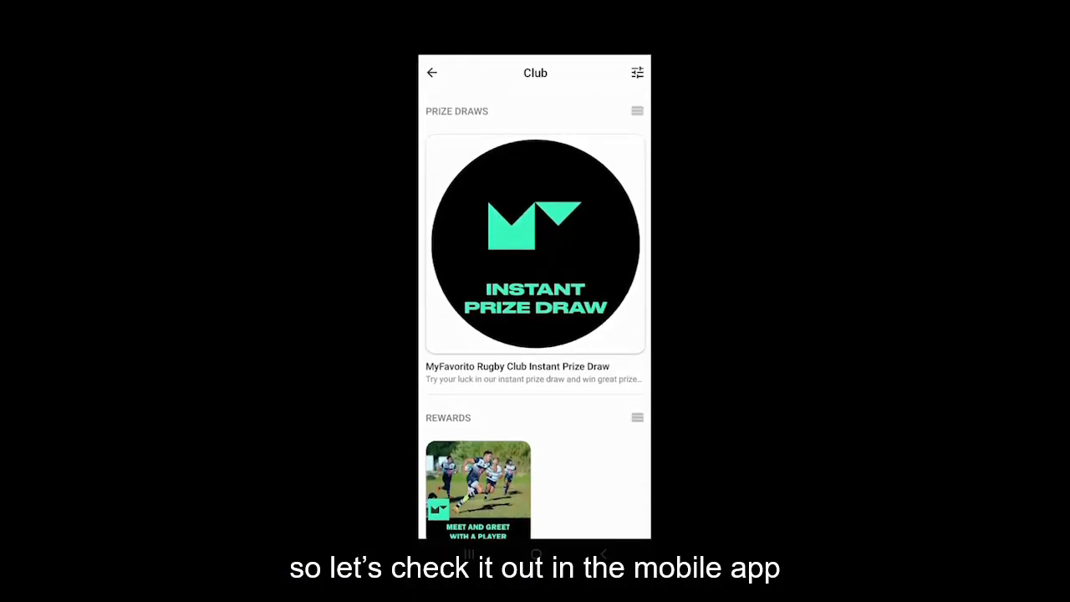
Step: In the MyFavorito mobile app, open the club's instant prize draw and look through its available prizes
left_click(535, 244)
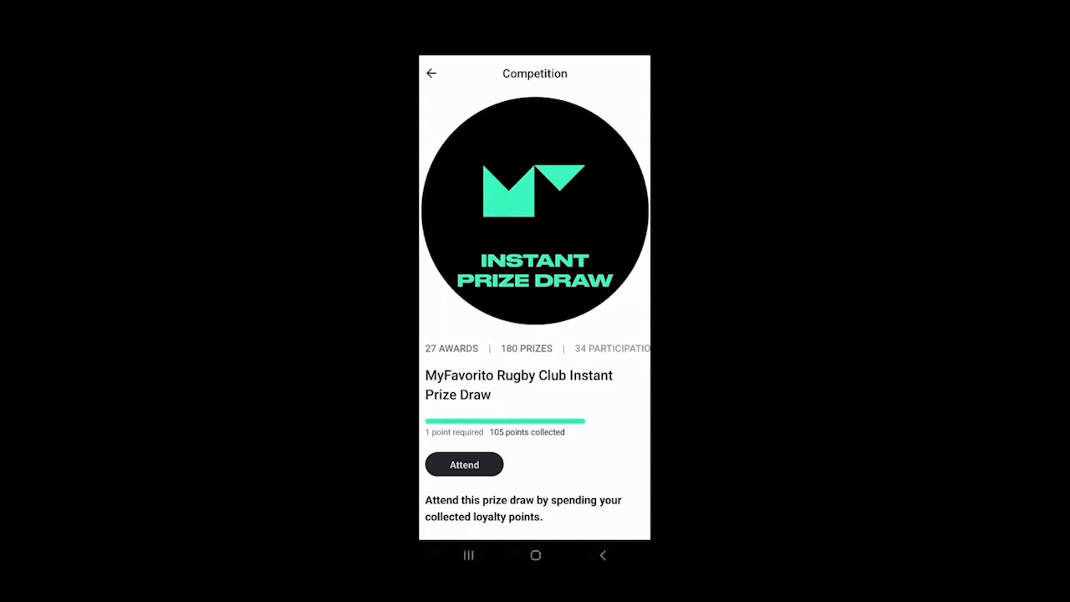
left_click(527, 348)
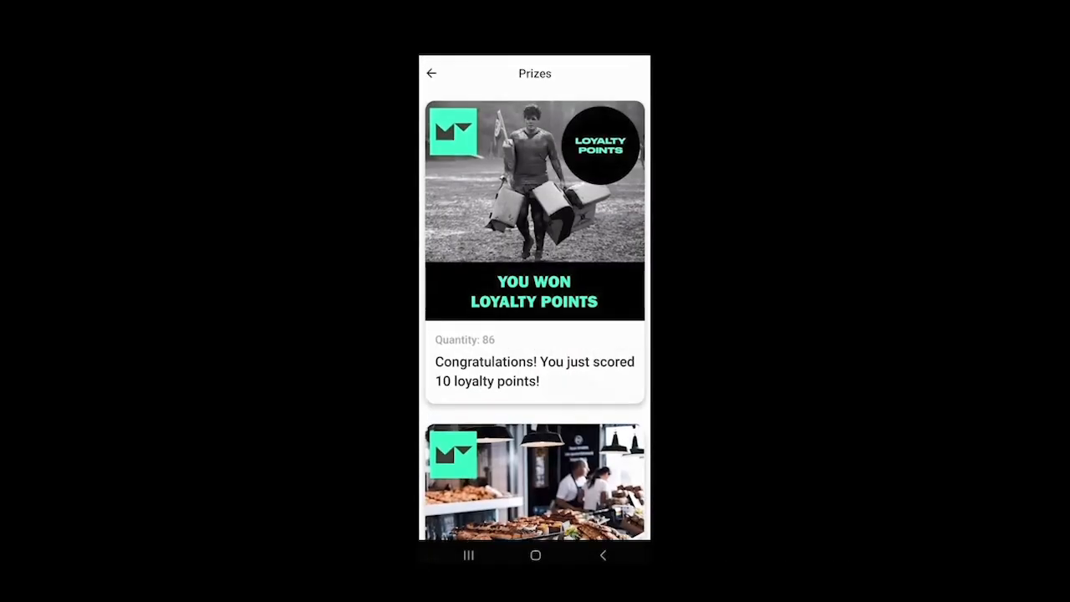
scroll(535, 316, "down", 5)
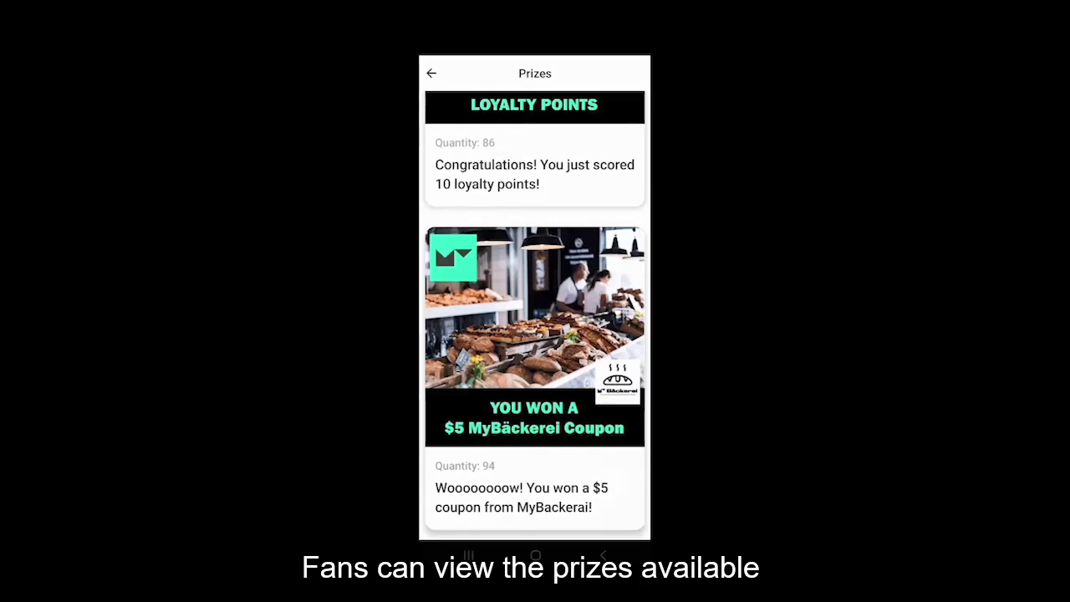
scroll(535, 316, "up", 5)
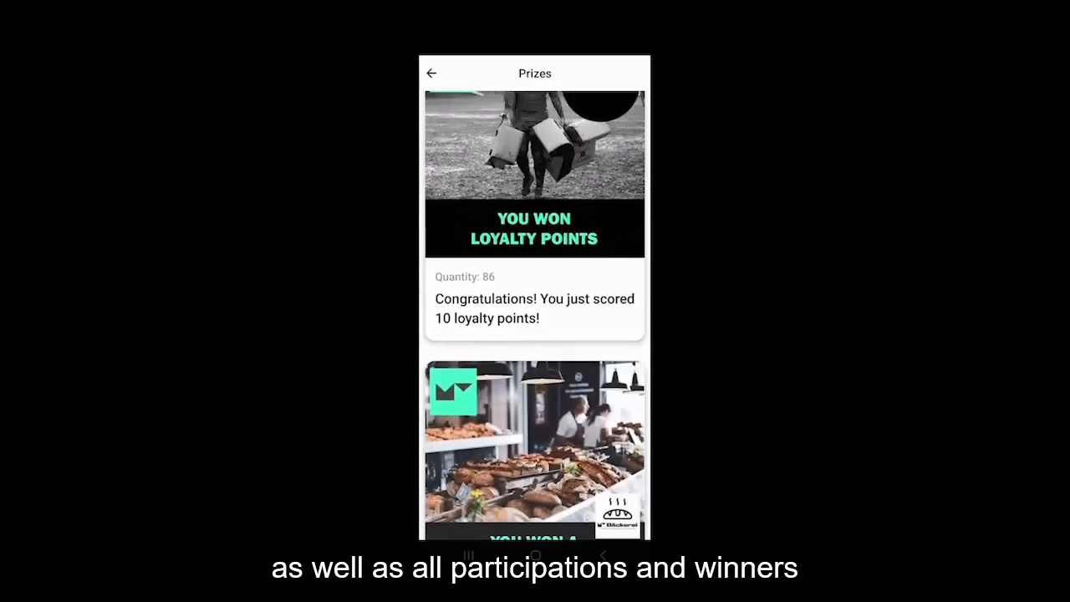
left_click(432, 73)
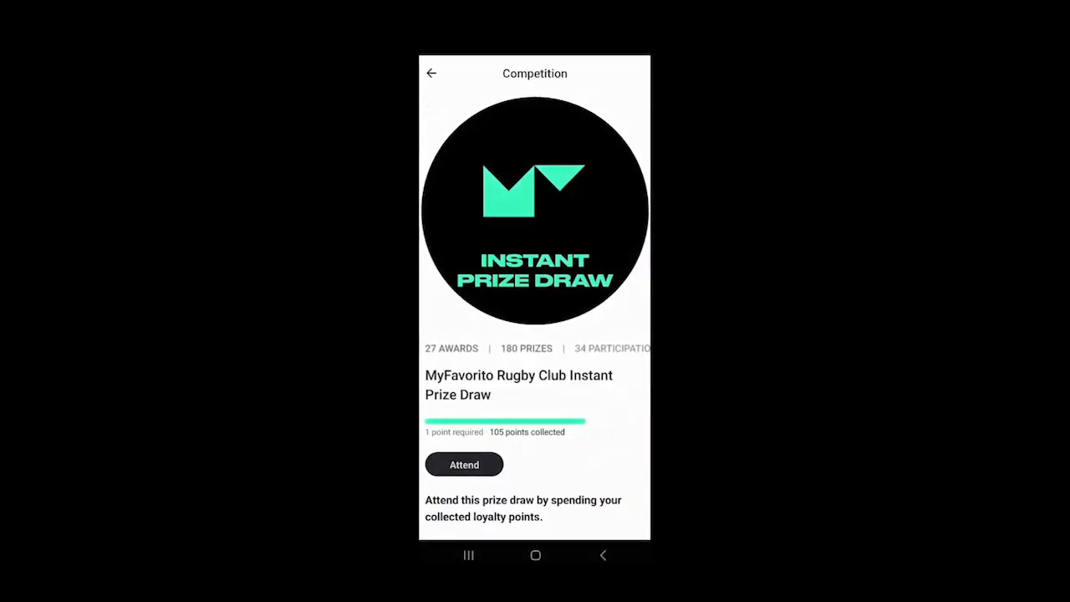
Step: Look through the prize draw's awards history of dates, participants and prizes, and return to the competition page
left_click(452, 347)
scroll(535, 316, "down", 10)
scroll(535, 316, "down", 10)
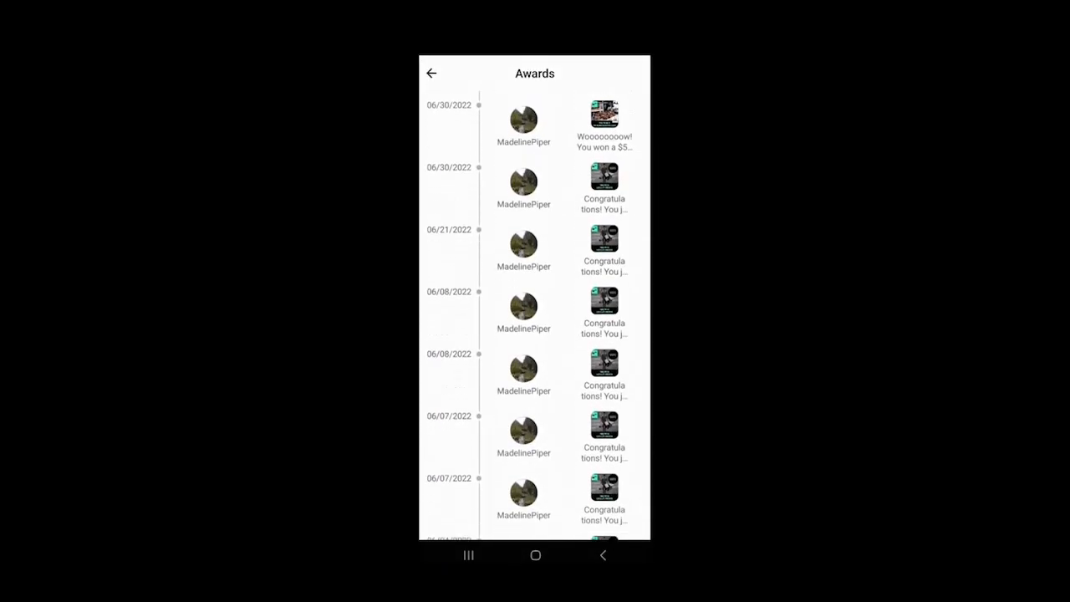
scroll(535, 316, "up", 15)
scroll(535, 316, "up", 3)
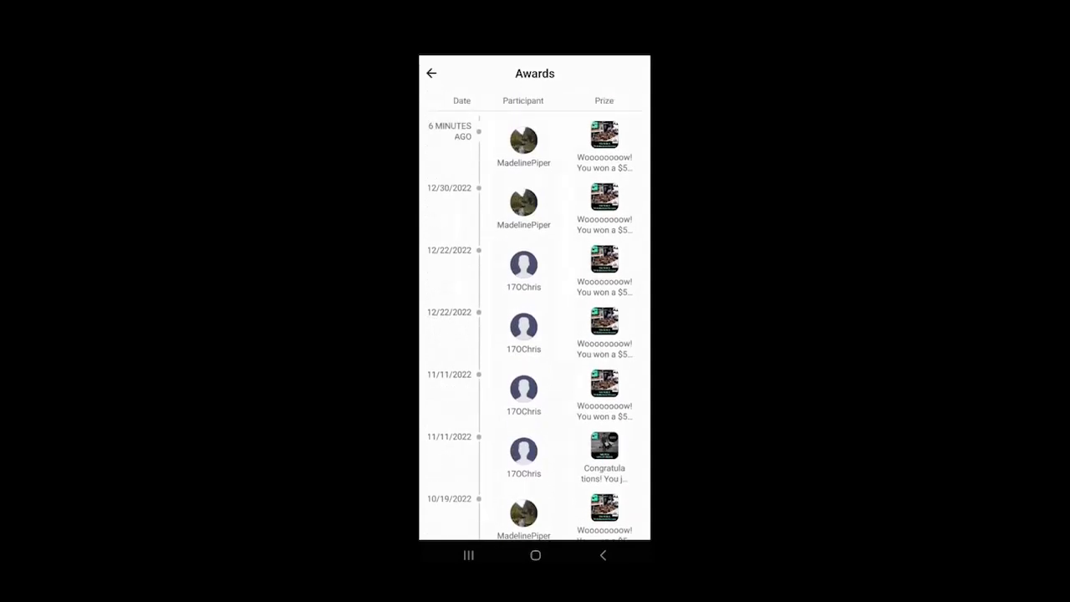
left_click(432, 74)
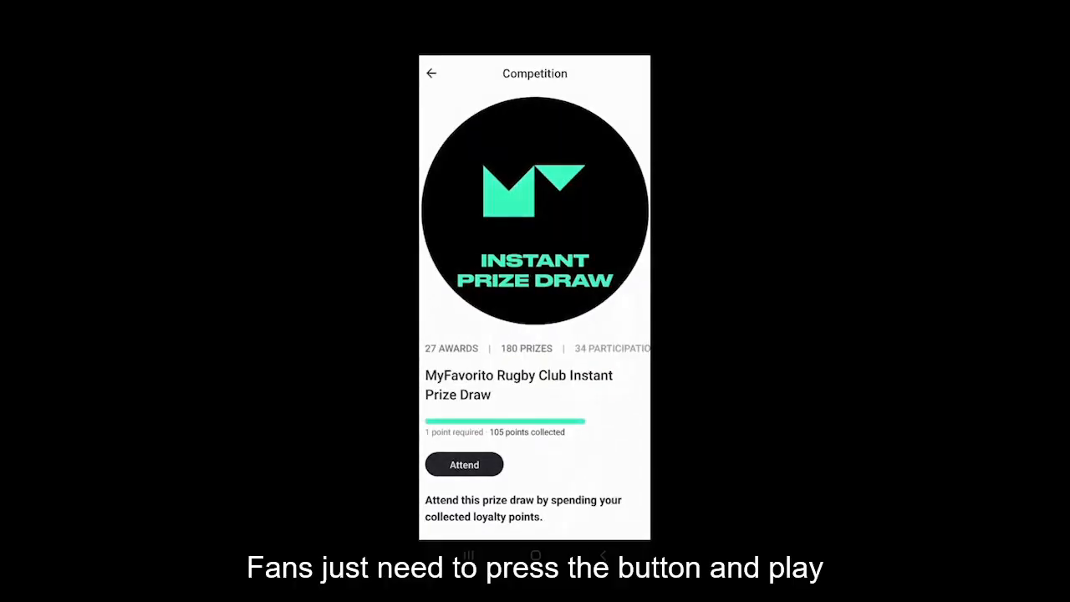
Step: Attend the instant prize draw, view the $5 MyBackerai coupon prize and redeem it
left_click(464, 465)
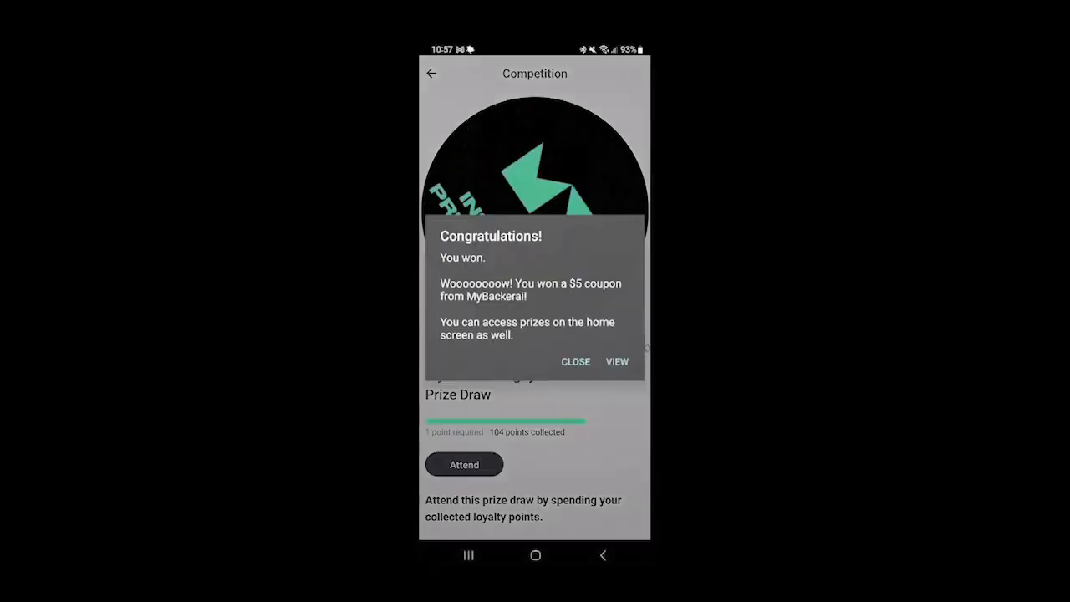
left_click(617, 362)
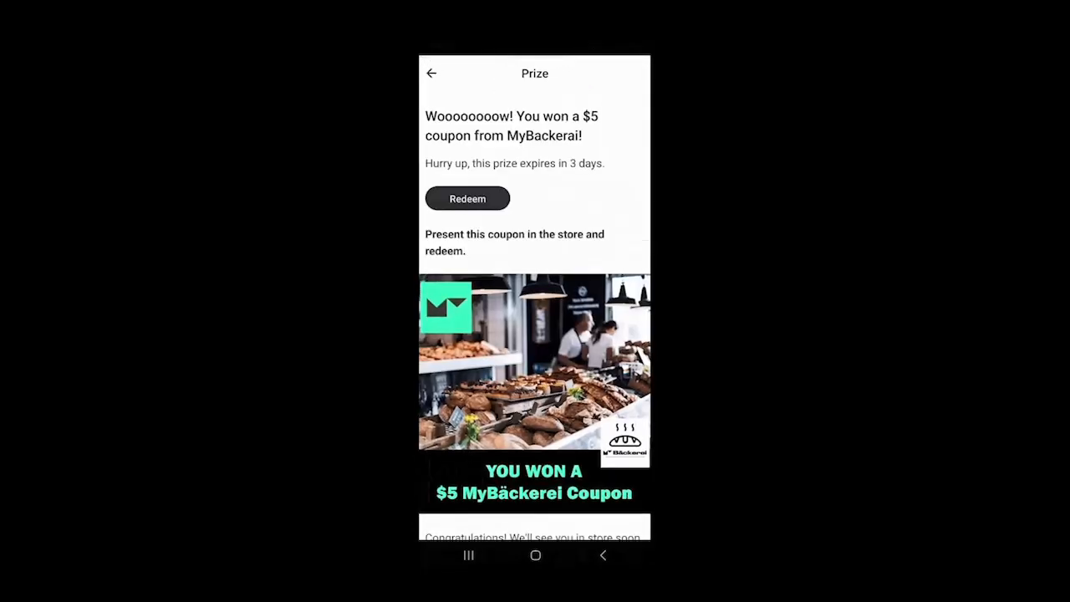
scroll(535, 326, "down", 3)
scroll(536, 326, "up", 3)
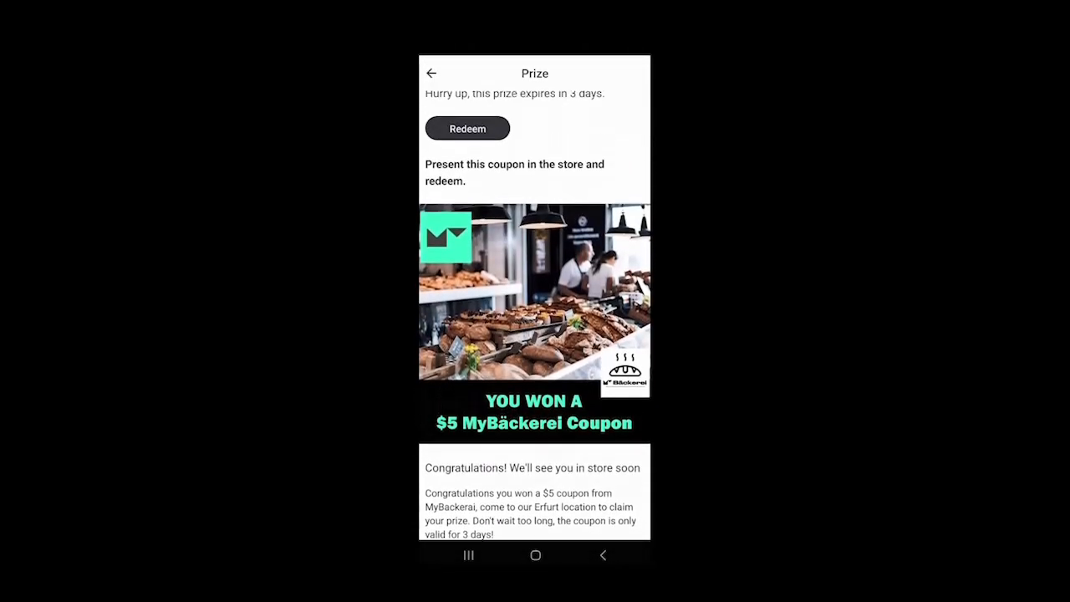
left_click(467, 198)
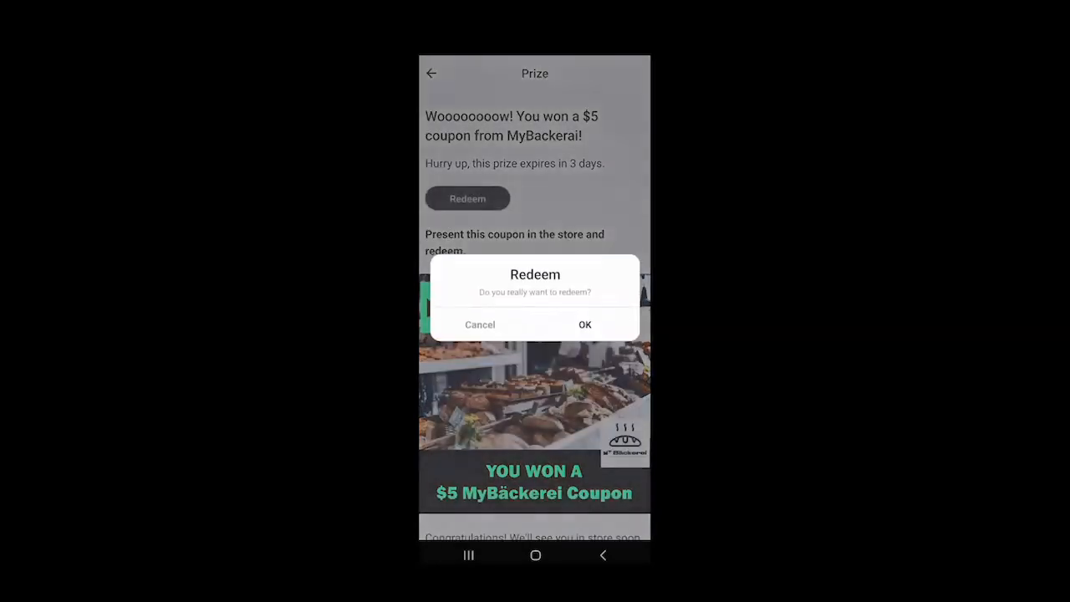
left_click(585, 324)
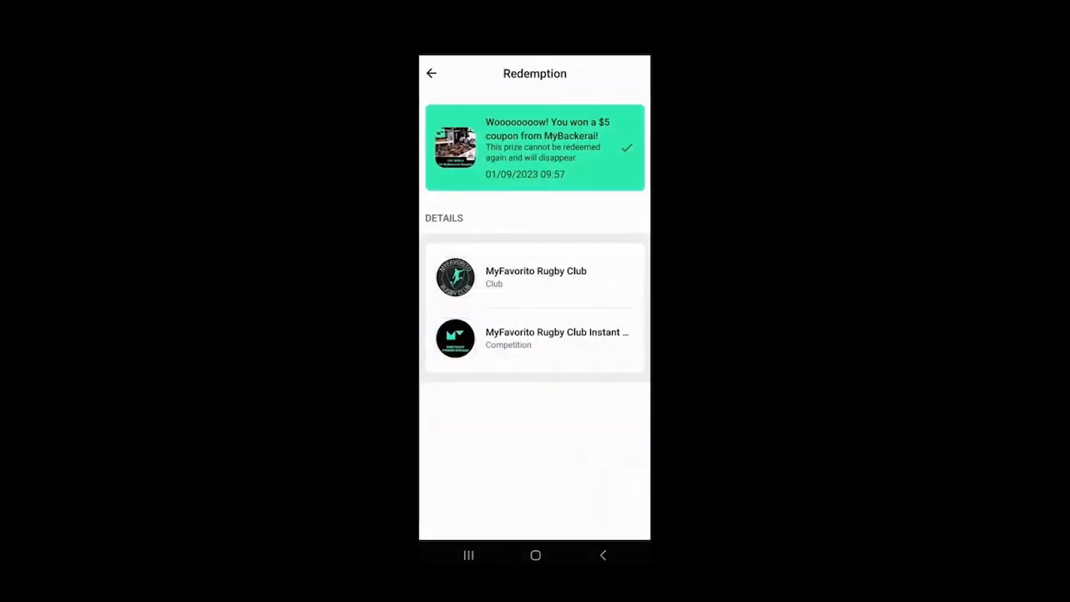